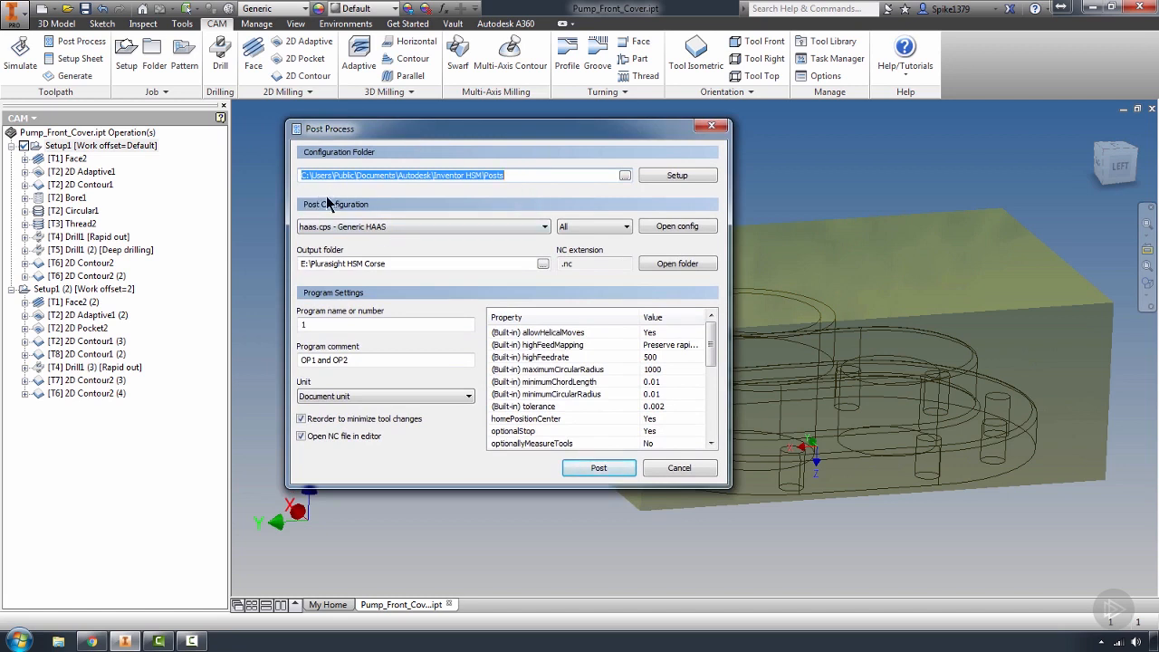
Change the post configuration folder to E:\1A WORK\HSM Data Sets\Post work\Haas posts
{"action": "left_click", "coordinate": [551, 175]}
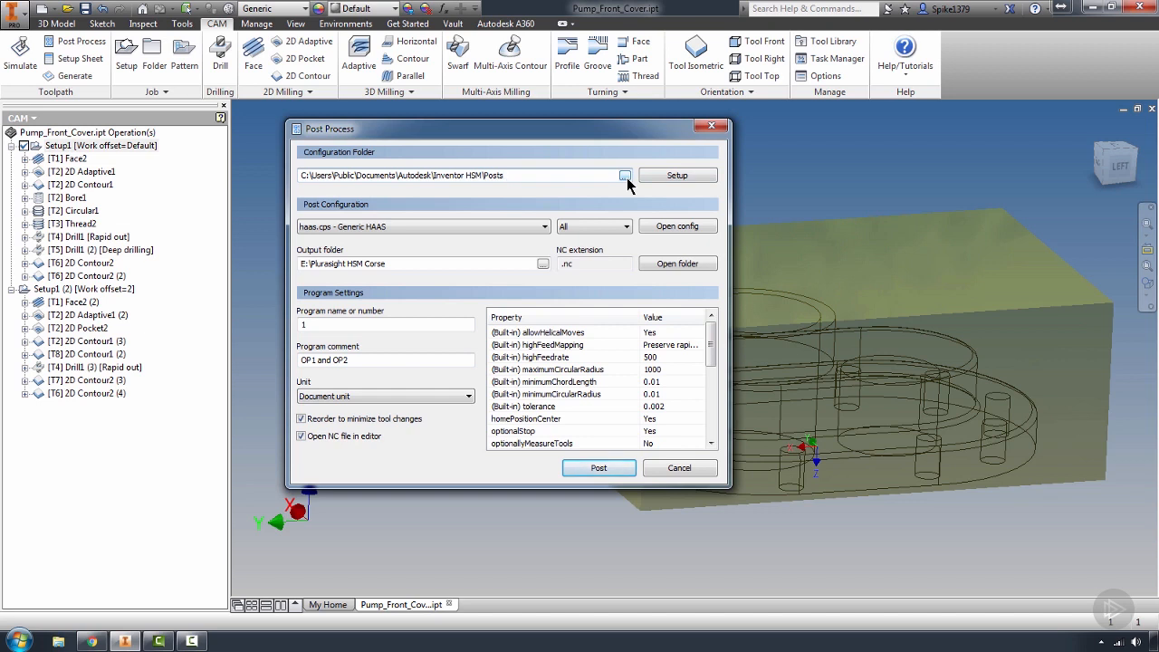
{"action": "left_click_drag", "start_coordinate": [520, 131], "coordinate": [491, 126]}
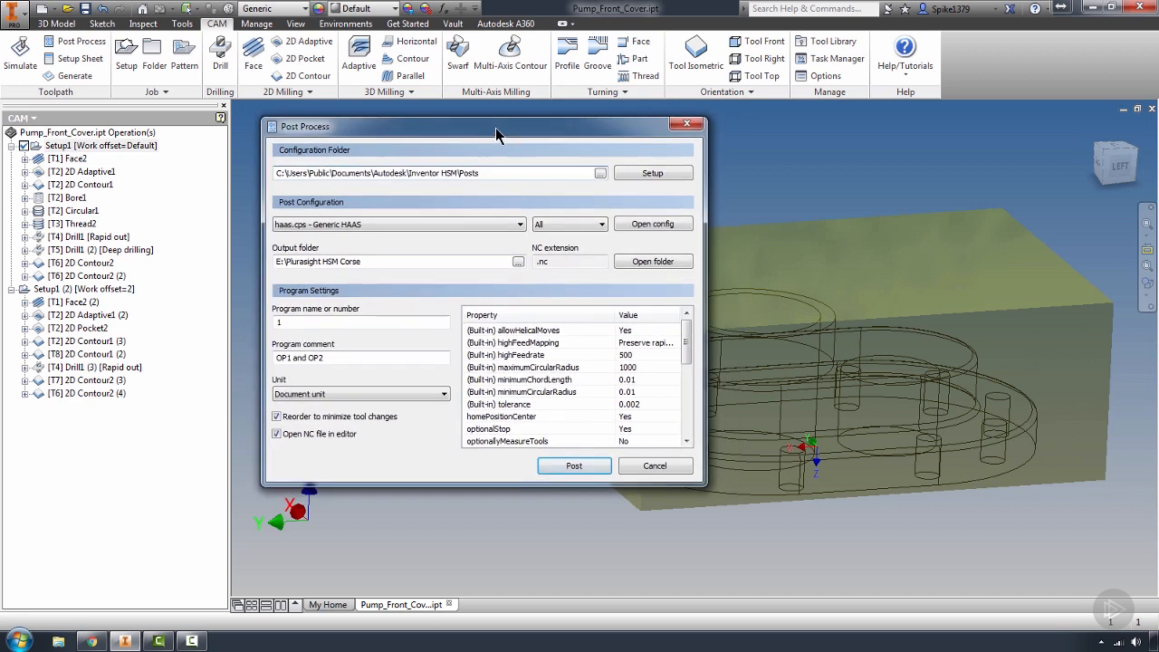
{"action": "left_click", "coordinate": [596, 171]}
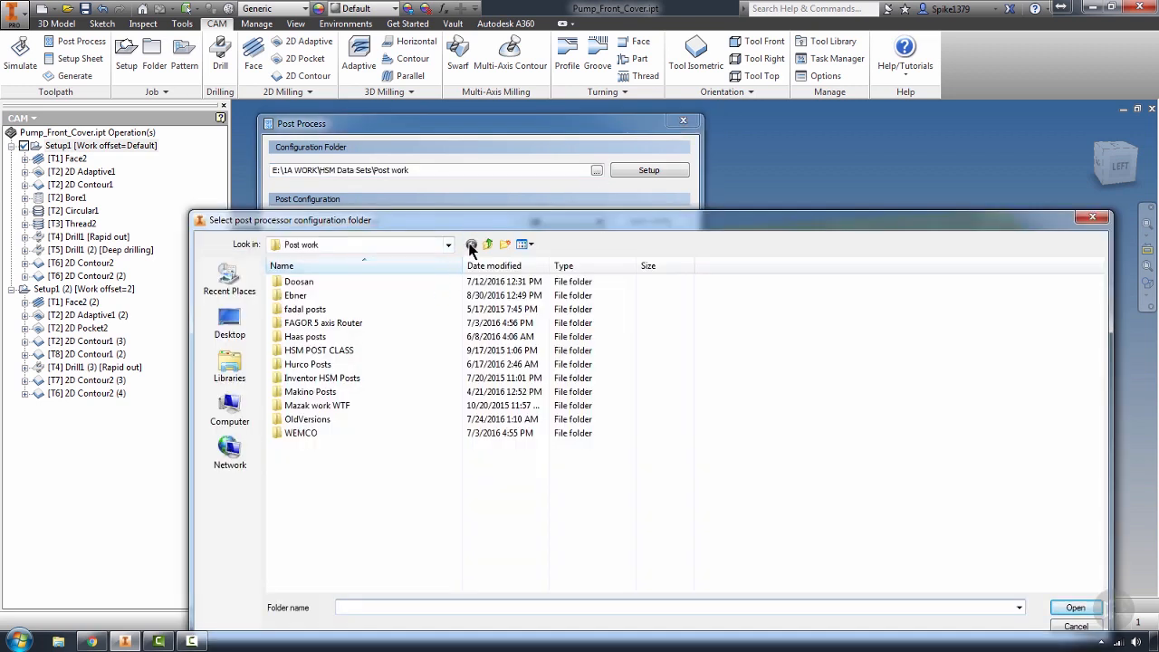
{"action": "left_click", "coordinate": [447, 244]}
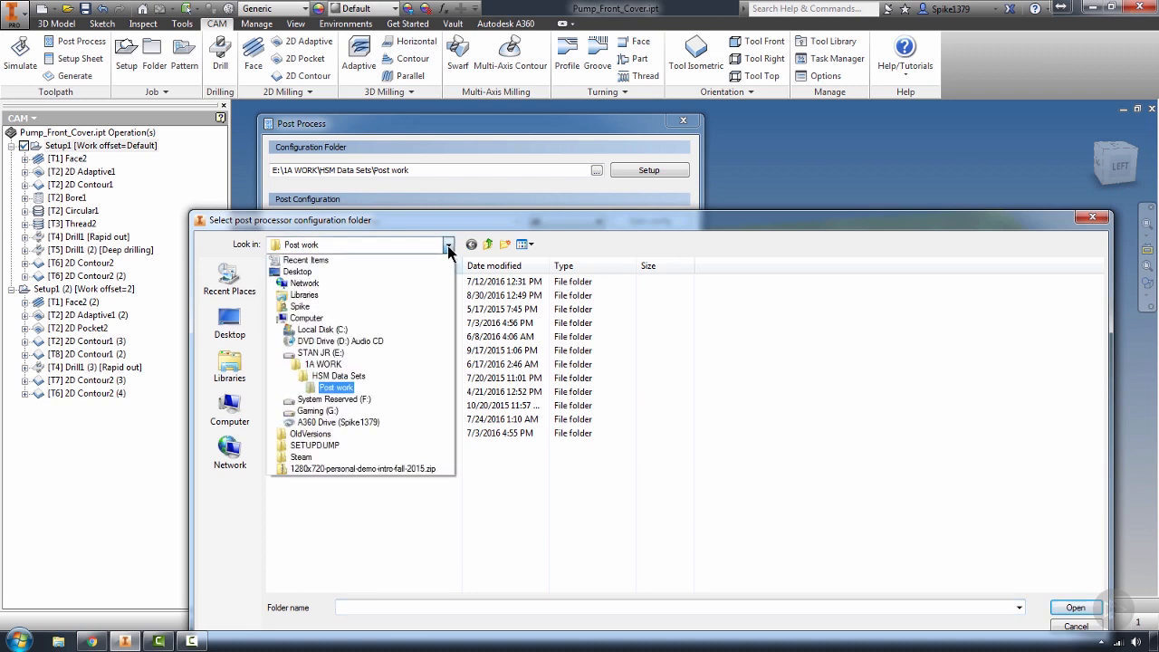
{"action": "left_click", "coordinate": [385, 381]}
{"action": "double_click", "coordinate": [354, 360]}
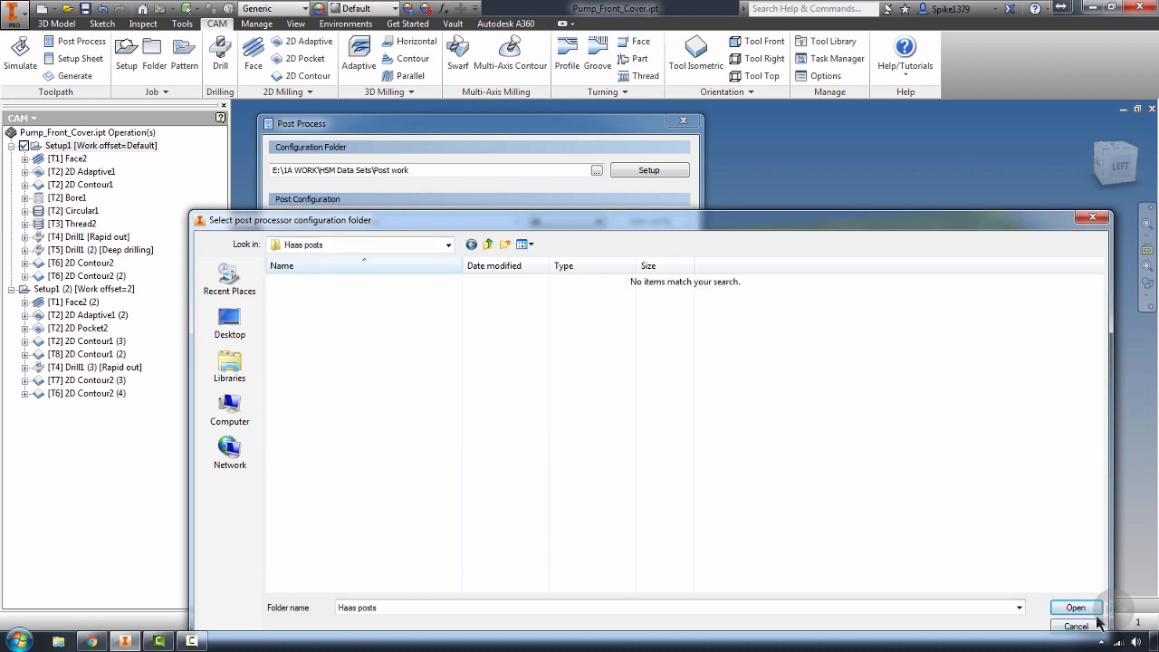
{"action": "left_click", "coordinate": [1072, 608]}
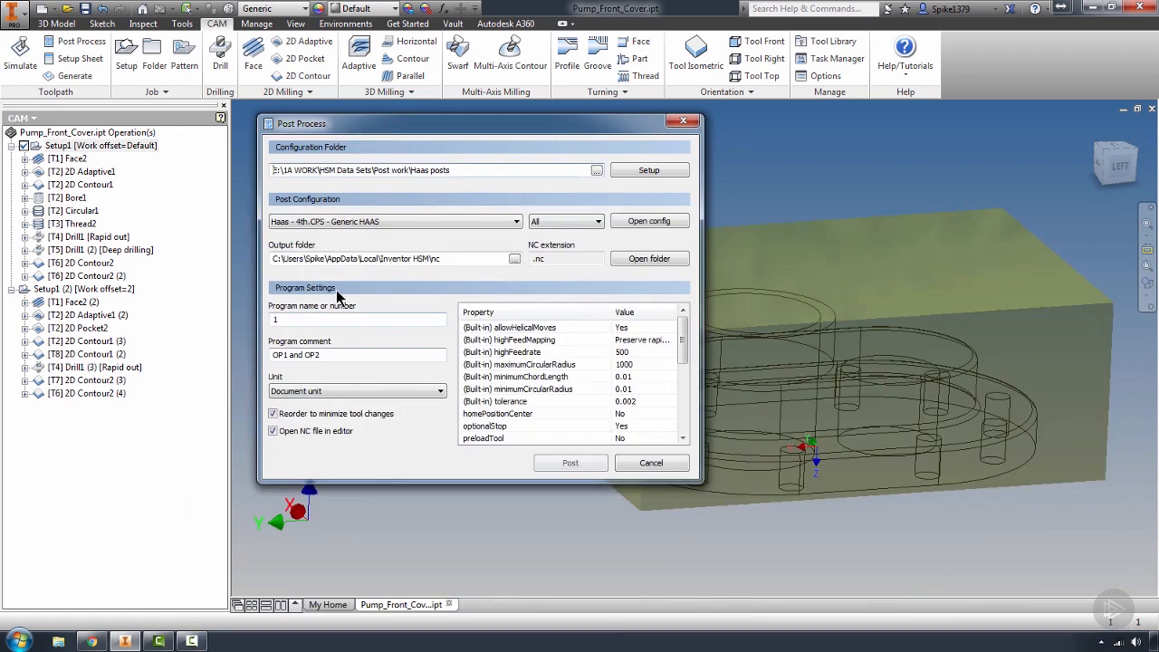
Look through the Haas posts folder's configurations and choose Haas - 4th.CPS - Generic HAAS
{"action": "left_click", "coordinate": [503, 222]}
{"action": "left_click", "coordinate": [480, 237]}
{"action": "left_click", "coordinate": [458, 221]}
{"action": "left_click", "coordinate": [463, 232]}
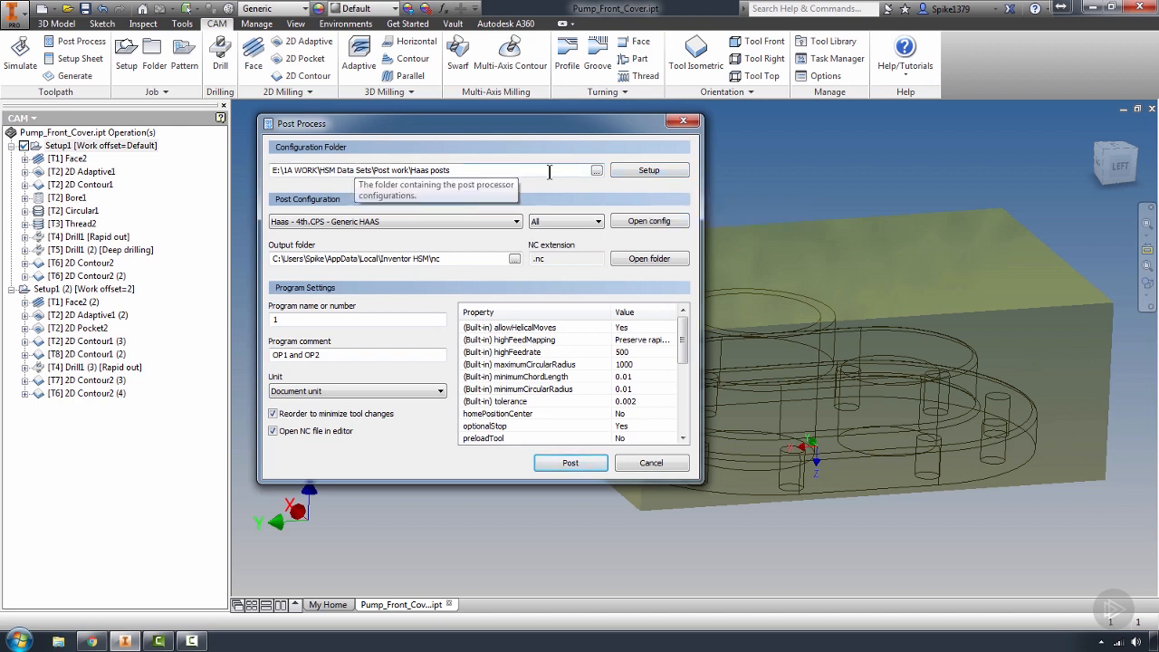
Switch the configuration folder to the generic posts and select the haas.cps - Generic HAAS configuration
{"action": "left_click", "coordinate": [639, 172]}
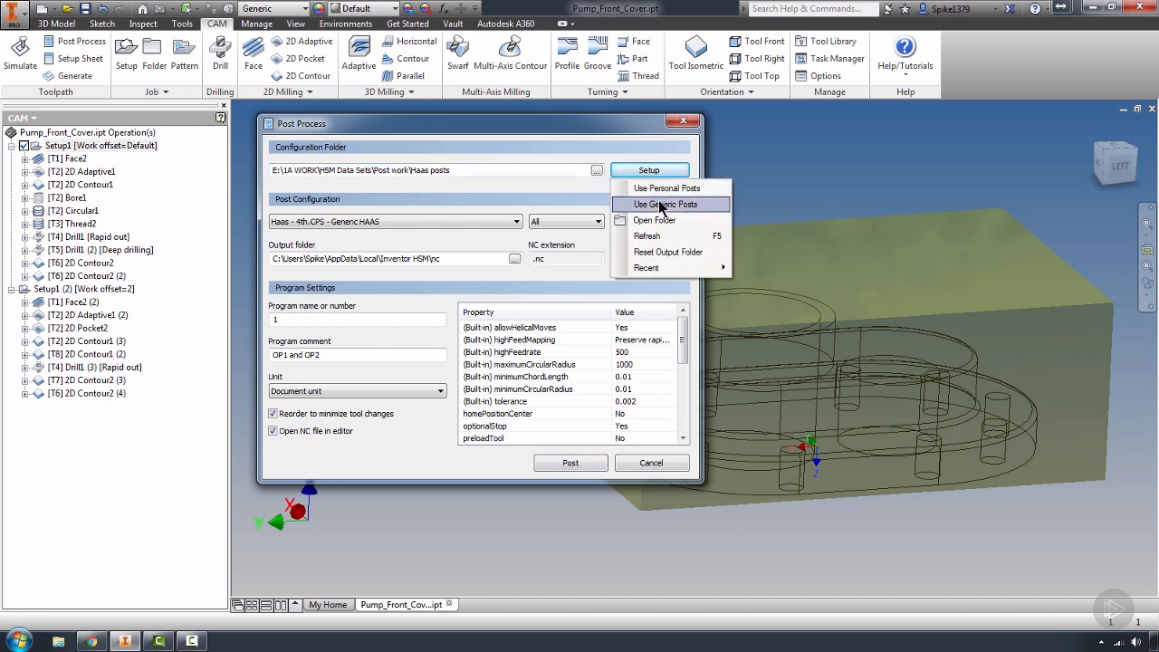
{"action": "left_click", "coordinate": [662, 205]}
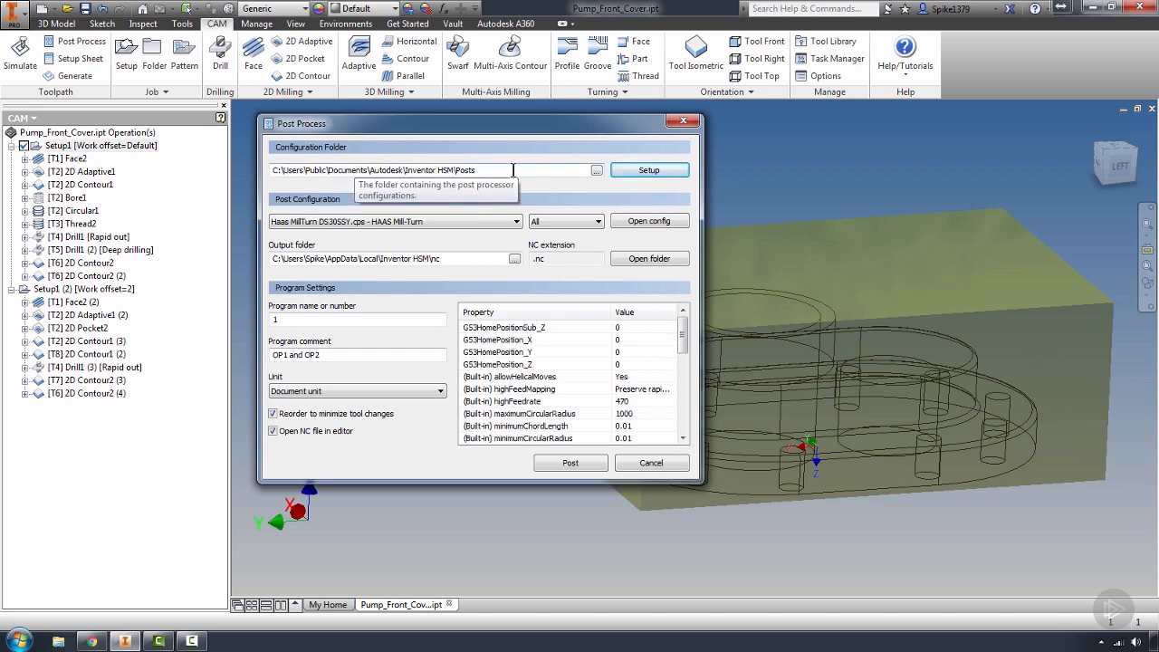
{"action": "left_click", "coordinate": [415, 222]}
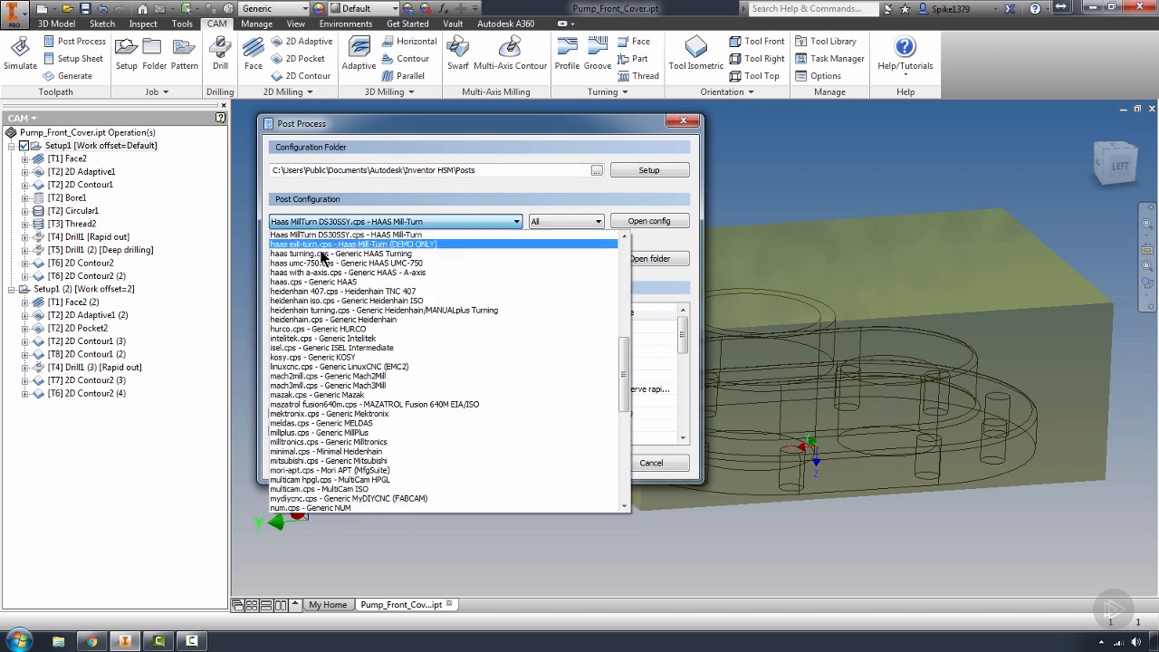
{"action": "left_click", "coordinate": [324, 282]}
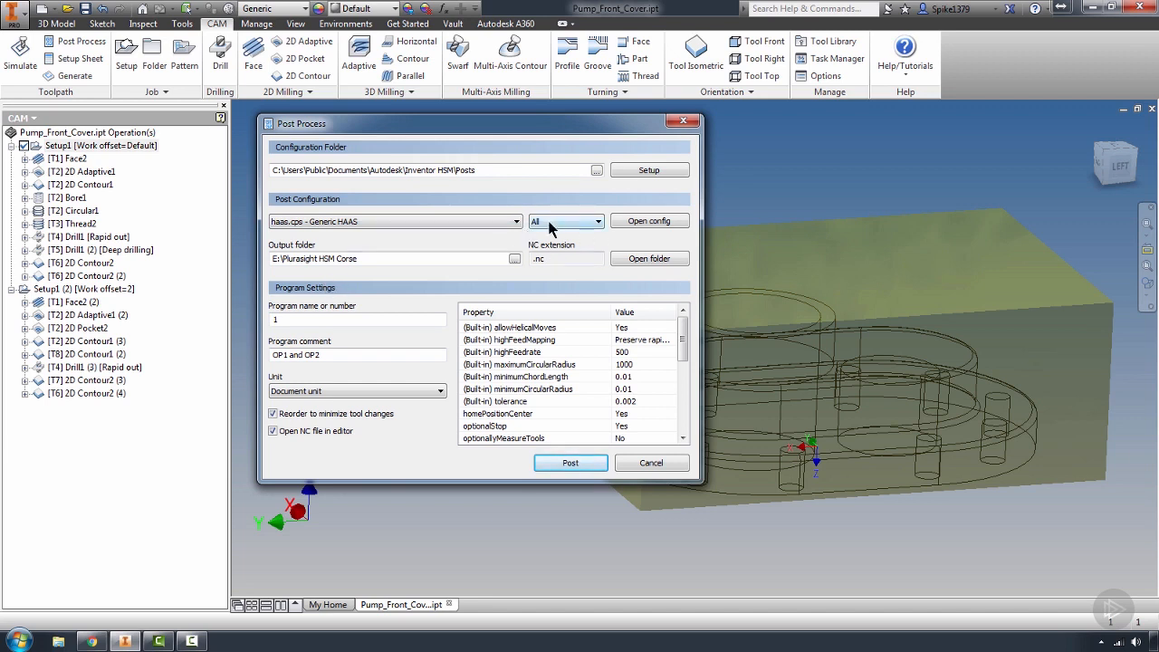
Filter the post configurations to Milling and look through the available milling posts
{"action": "left_click", "coordinate": [597, 224]}
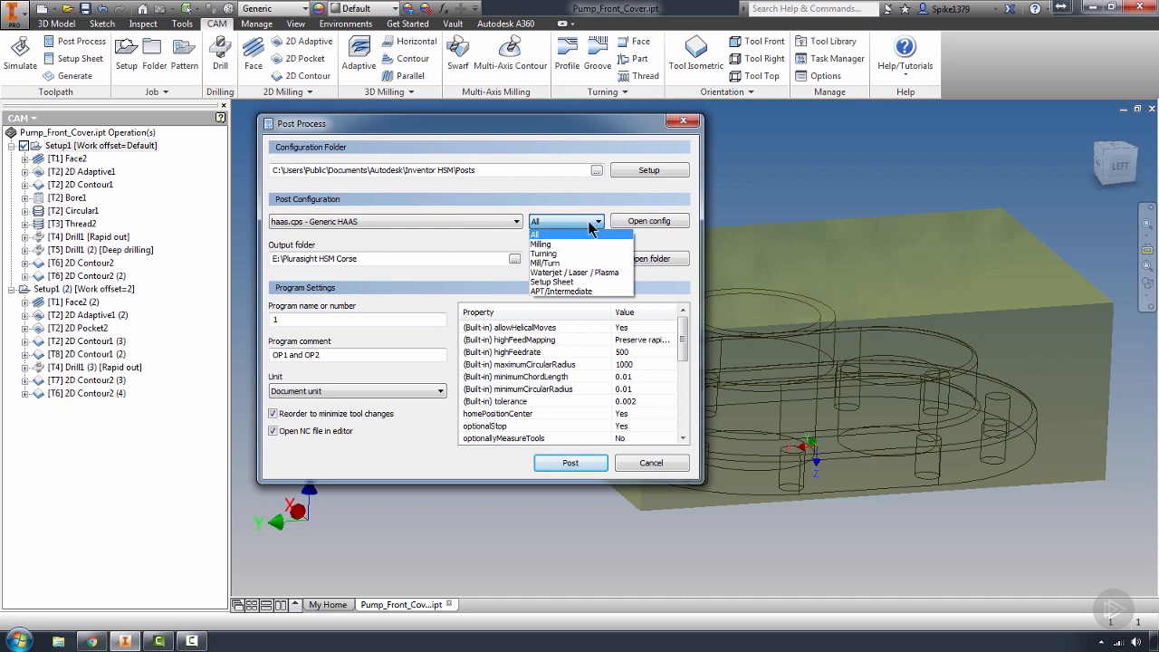
{"action": "left_click", "coordinate": [543, 244]}
{"action": "left_click", "coordinate": [493, 221]}
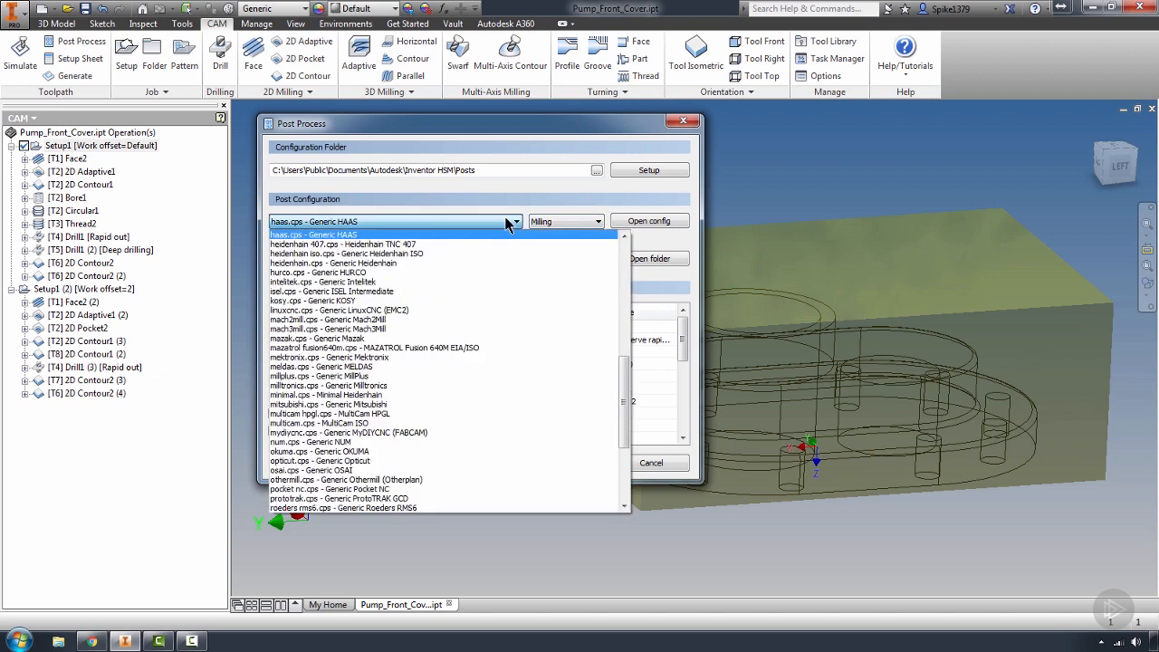
{"action": "scroll", "coordinate": [629, 283], "scroll_direction": "up", "scroll_amount": 10}
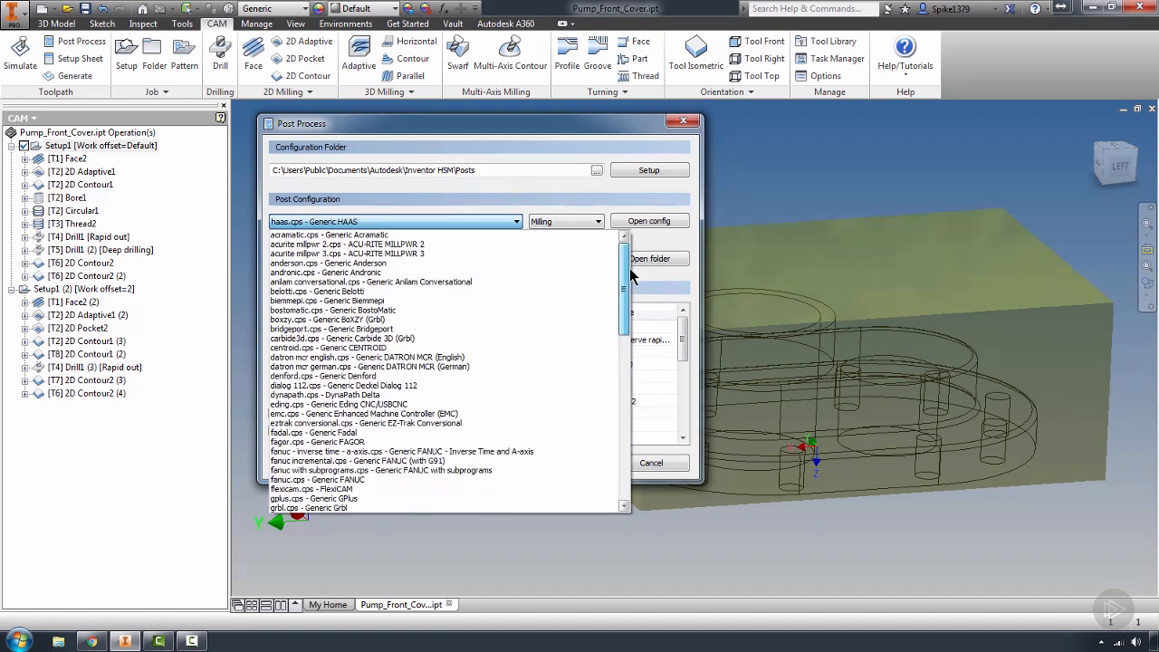
{"action": "scroll", "coordinate": [629, 284], "scroll_direction": "down", "scroll_amount": 20}
{"action": "left_click", "coordinate": [599, 224]}
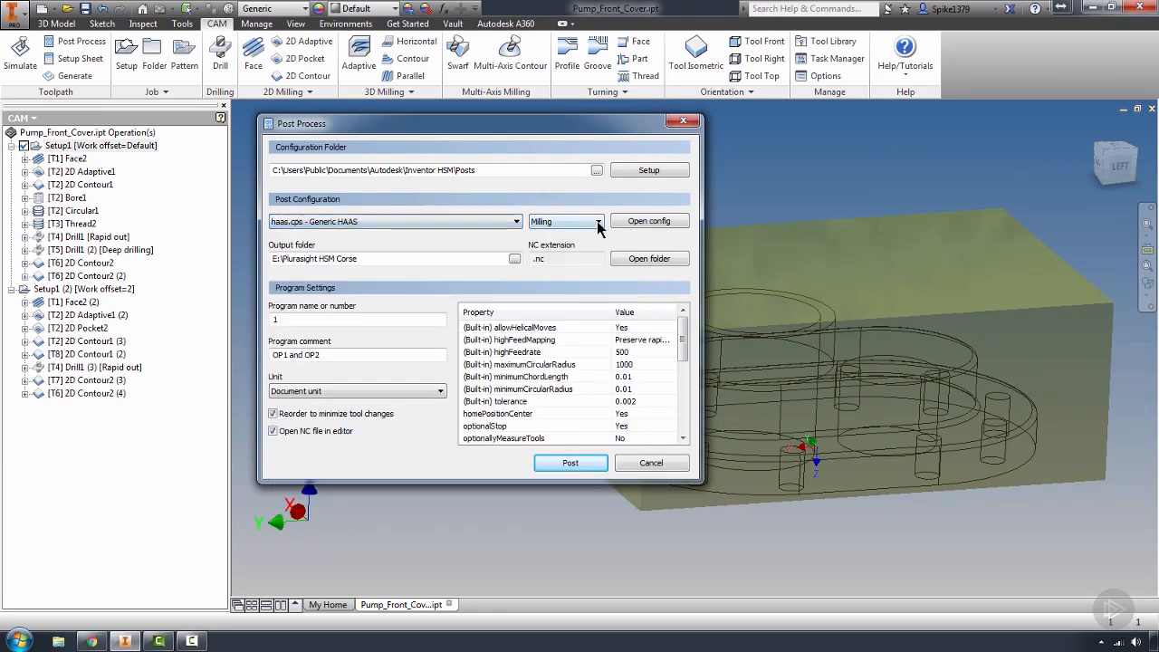
Filter the post configurations to show only Turning posts
{"action": "left_click", "coordinate": [576, 223]}
{"action": "left_click", "coordinate": [572, 252]}
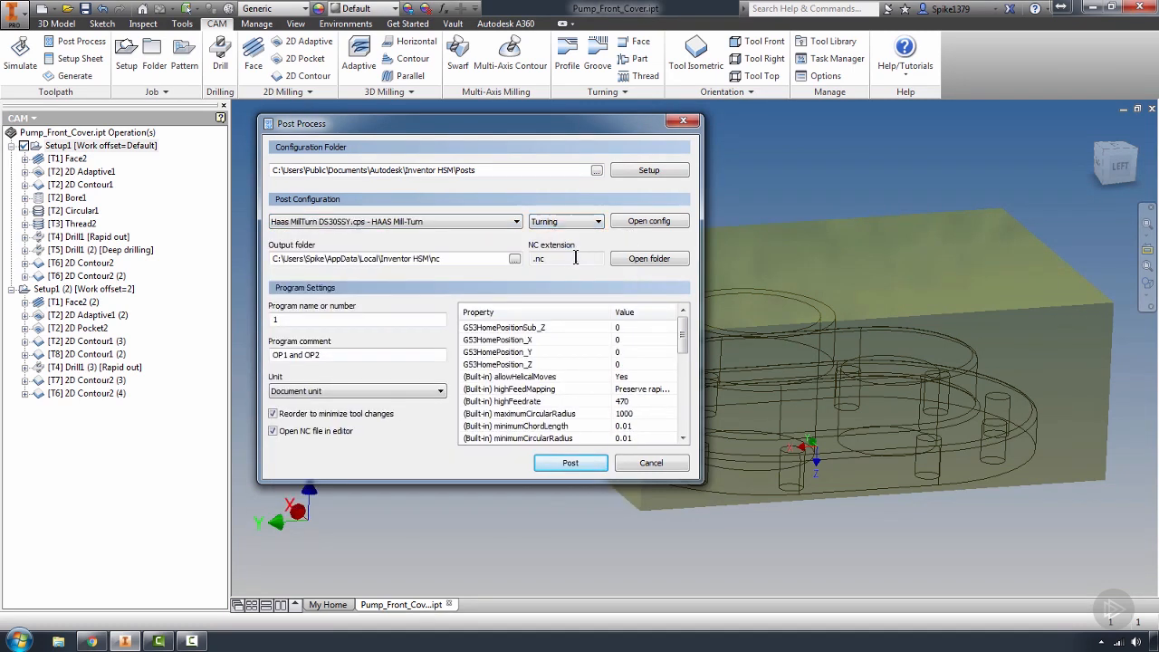
{"action": "left_click", "coordinate": [598, 223]}
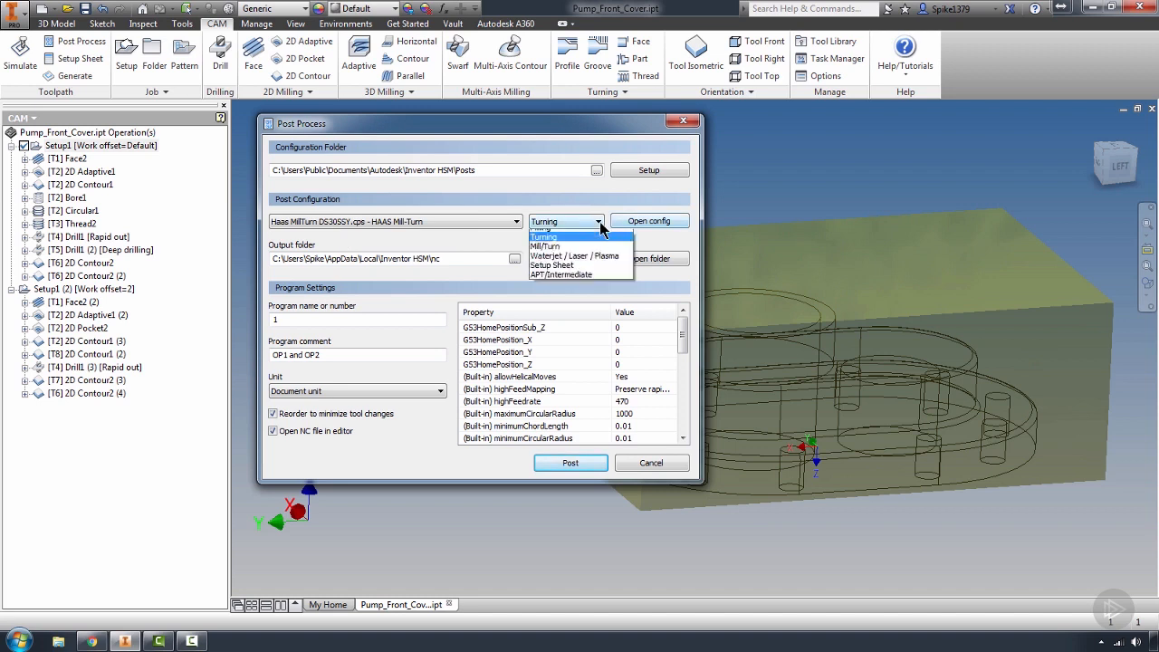
{"action": "left_click", "coordinate": [600, 224]}
Filter the post configurations to Milling and select haas.cps - Generic HAAS
{"action": "left_click", "coordinate": [599, 223]}
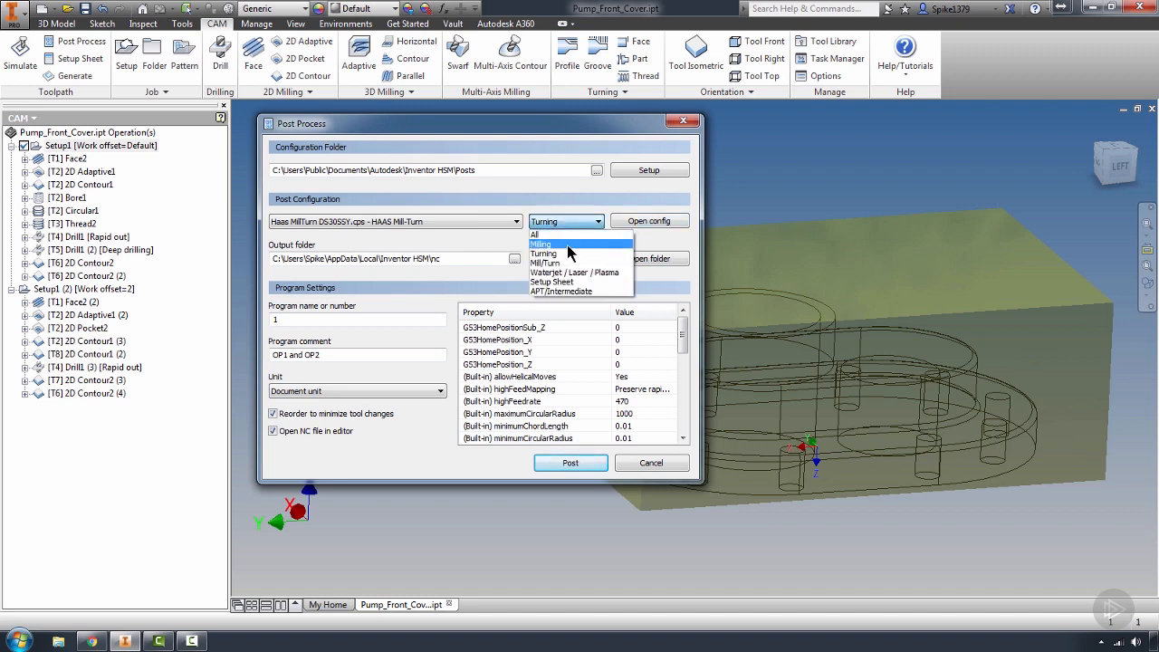
{"action": "left_click", "coordinate": [567, 244]}
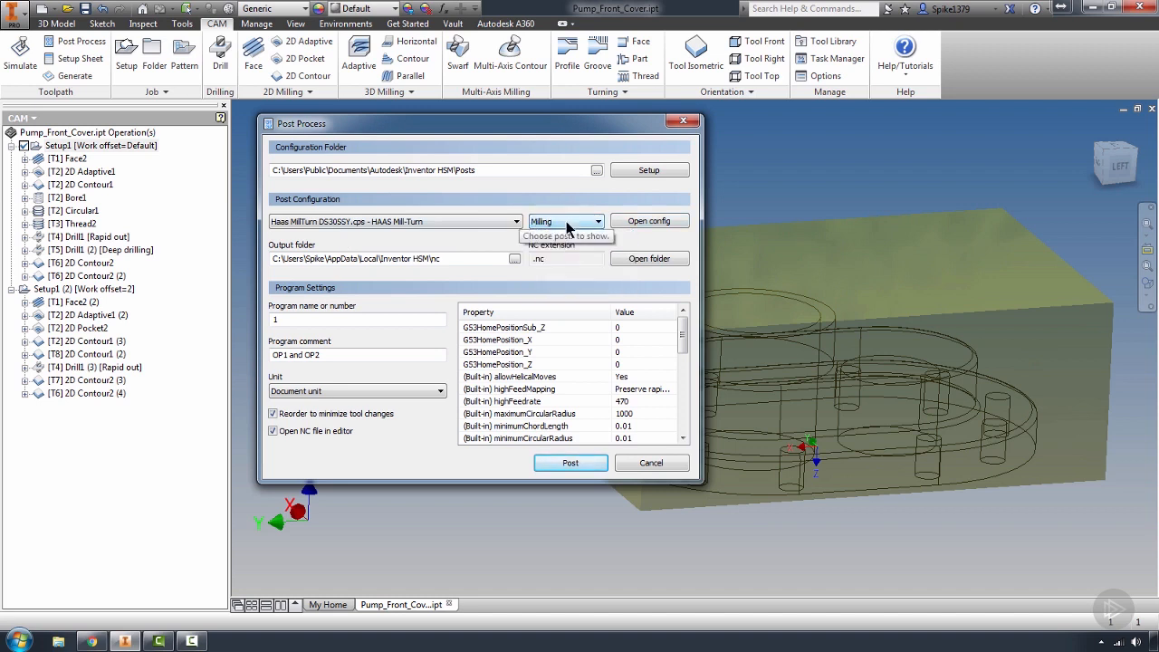
{"action": "left_click", "coordinate": [521, 221]}
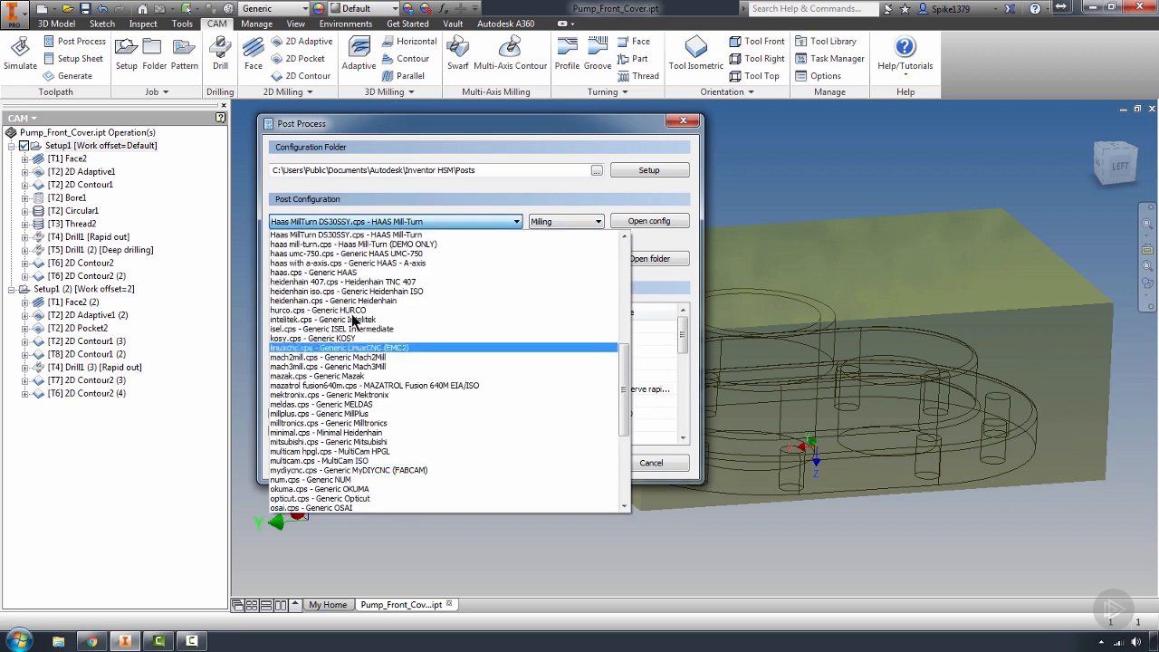
{"action": "left_click", "coordinate": [337, 273]}
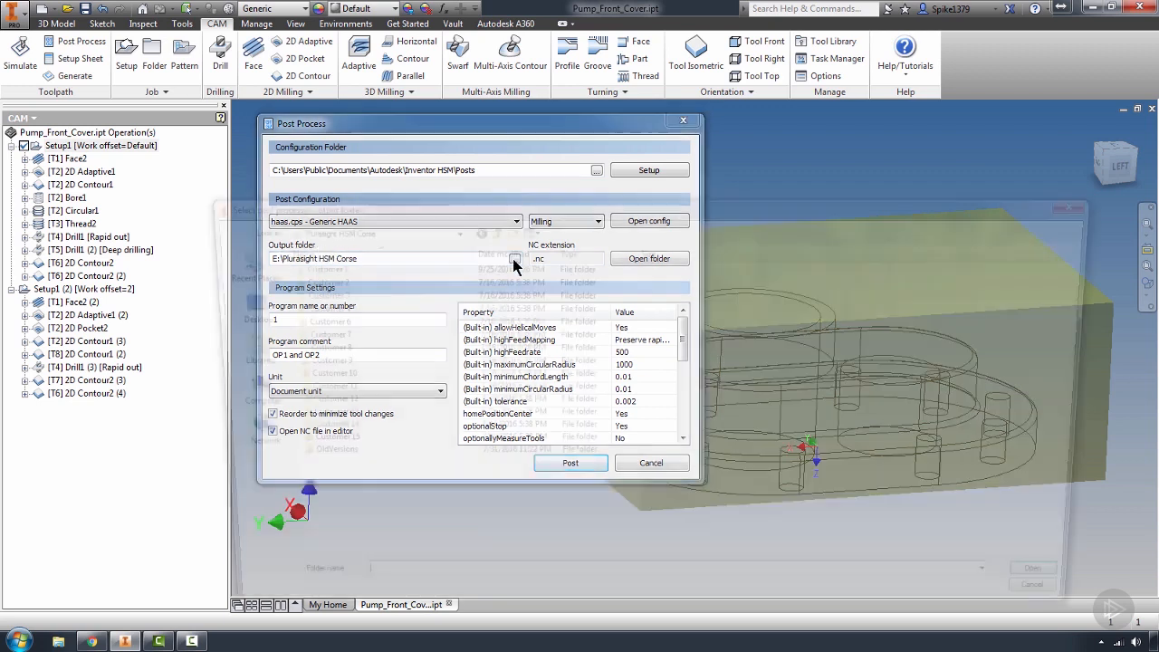
Set the output folder to Customer 1 inside the Plurasight HSM Corse folder
{"action": "left_click", "coordinate": [514, 259]}
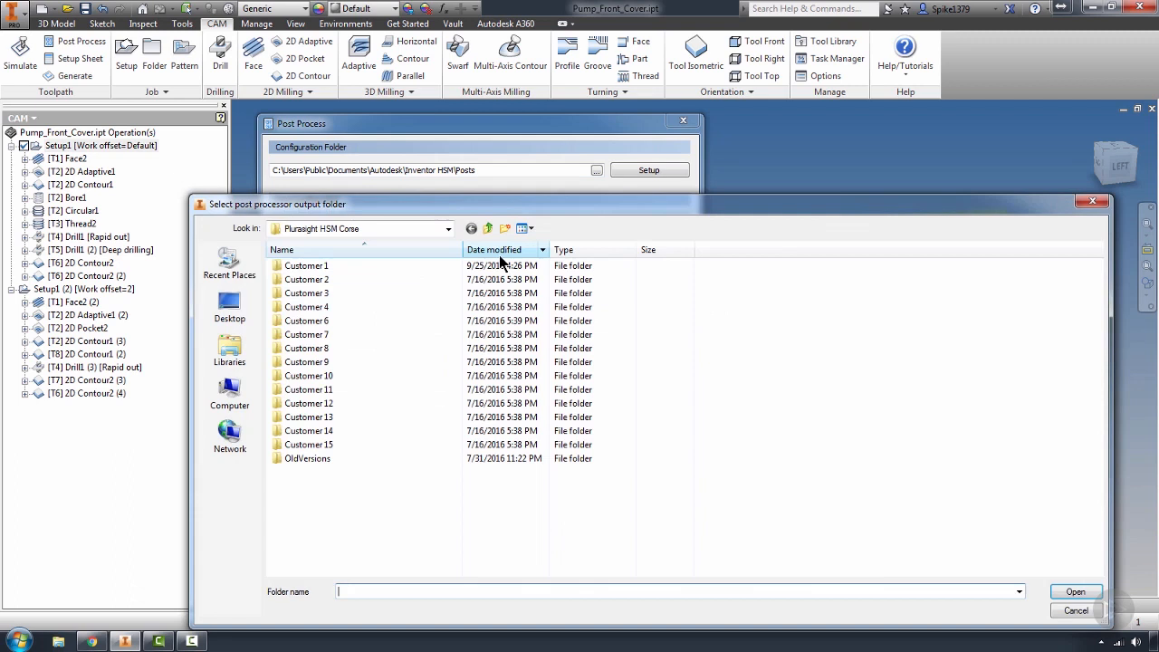
{"action": "left_click", "coordinate": [448, 232]}
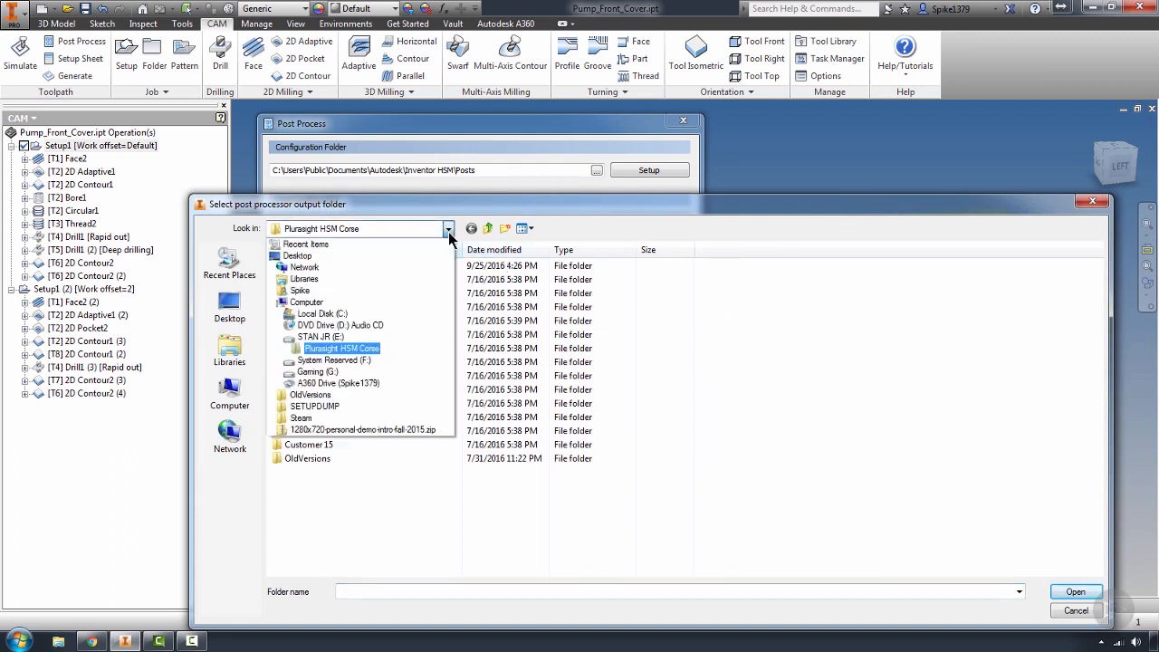
{"action": "left_click", "coordinate": [333, 349]}
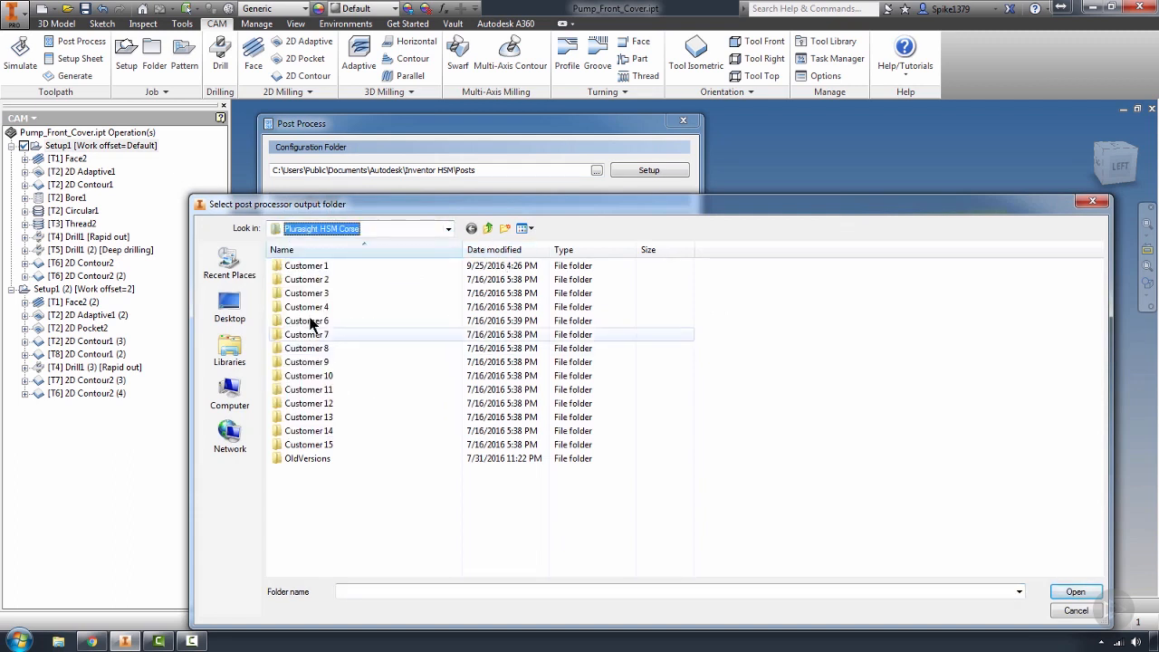
{"action": "double_click", "coordinate": [300, 271]}
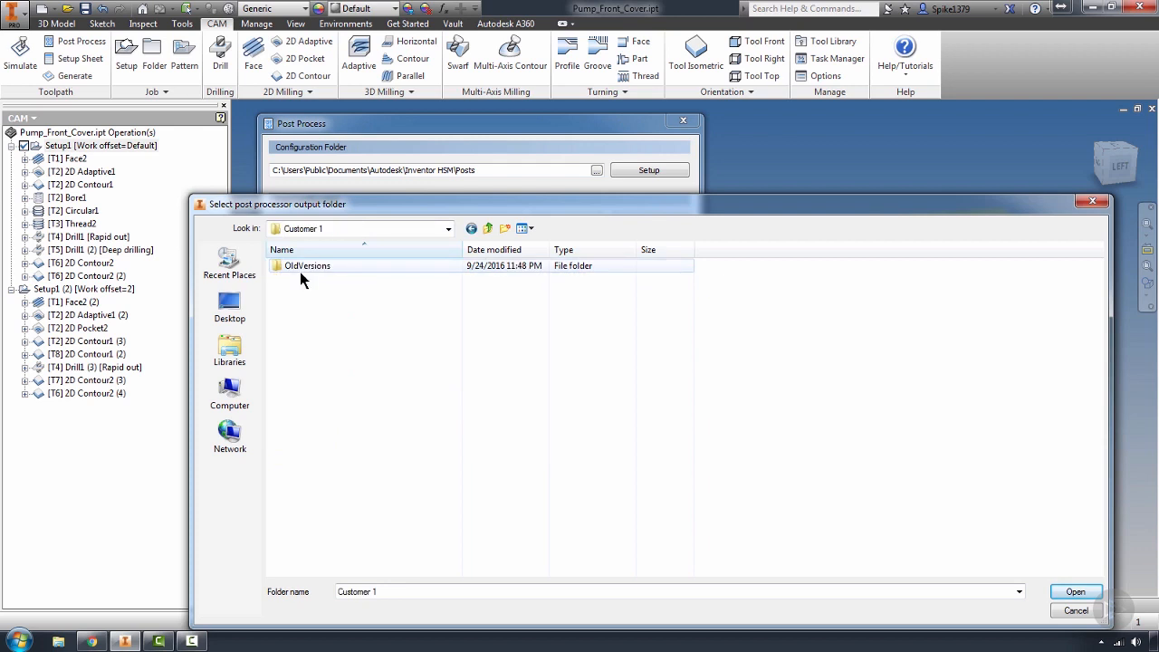
{"action": "left_click", "coordinate": [470, 229]}
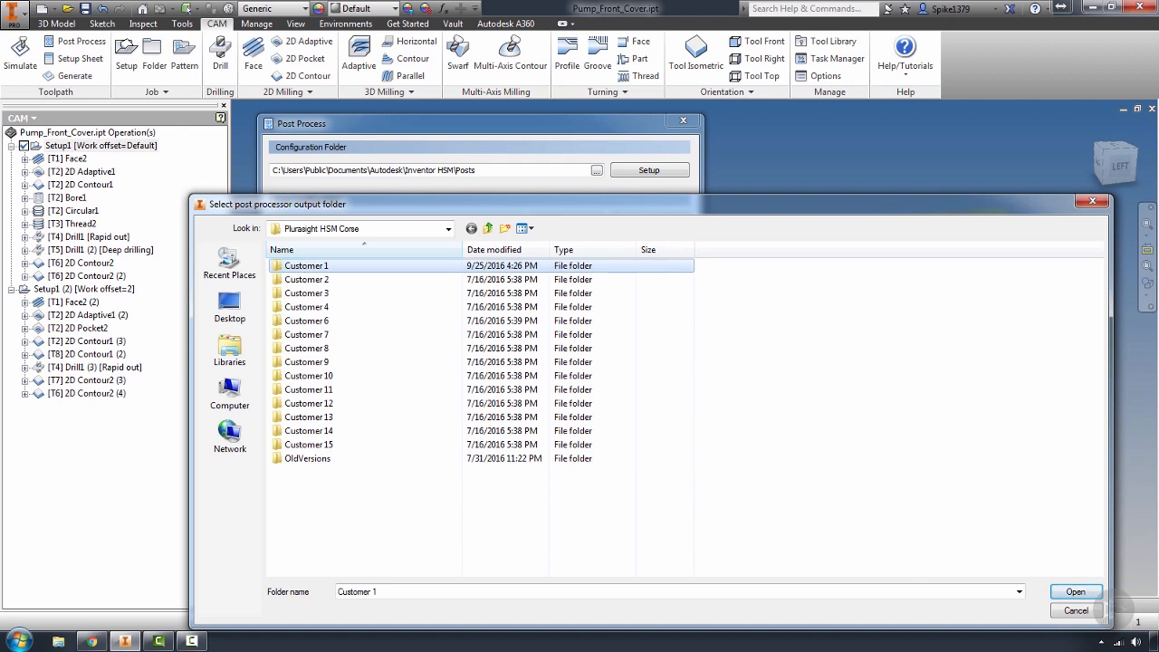
{"action": "left_click", "coordinate": [1074, 593]}
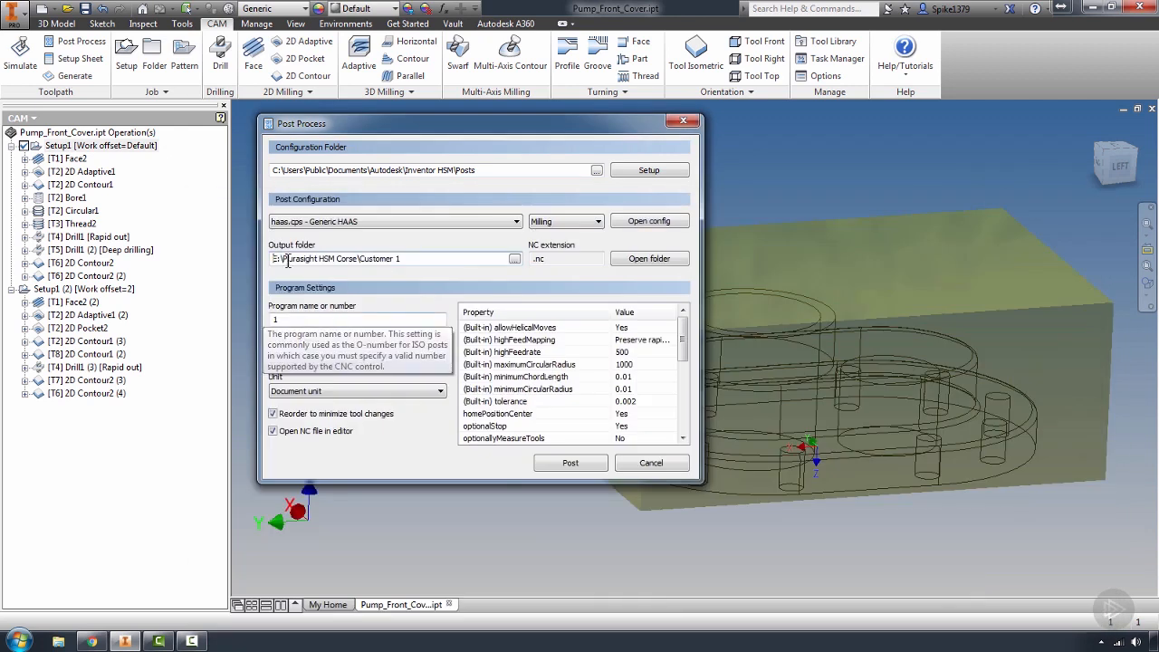
Open the chosen output folder to check its files and close it again
{"action": "left_click", "coordinate": [570, 262]}
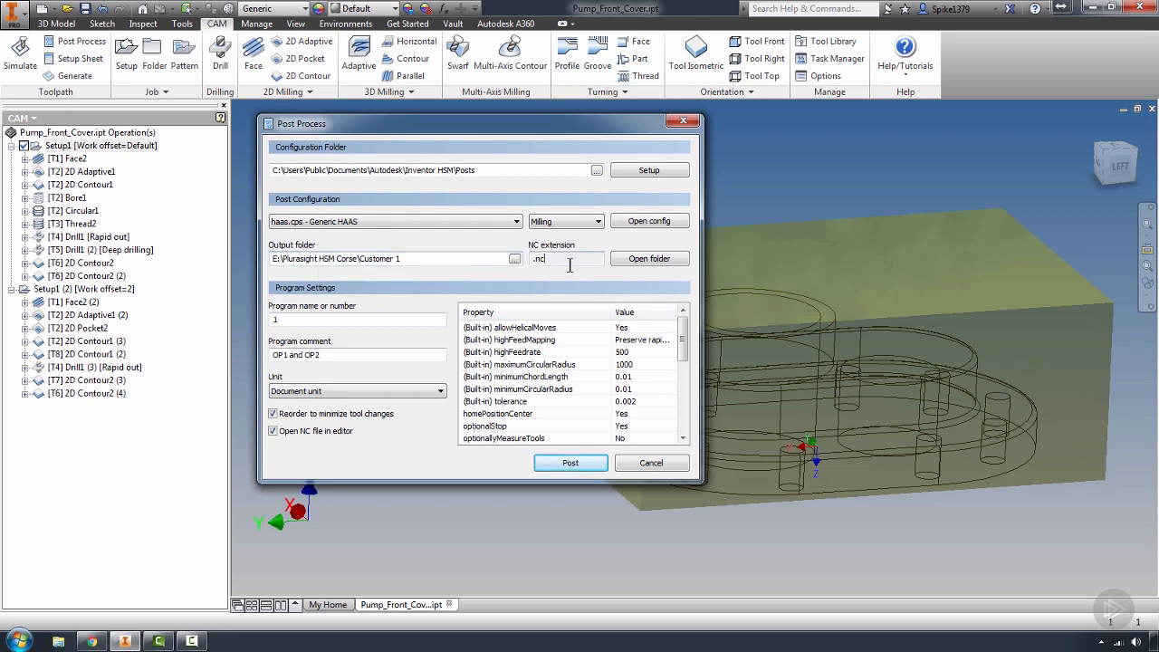
{"action": "left_click", "coordinate": [622, 260]}
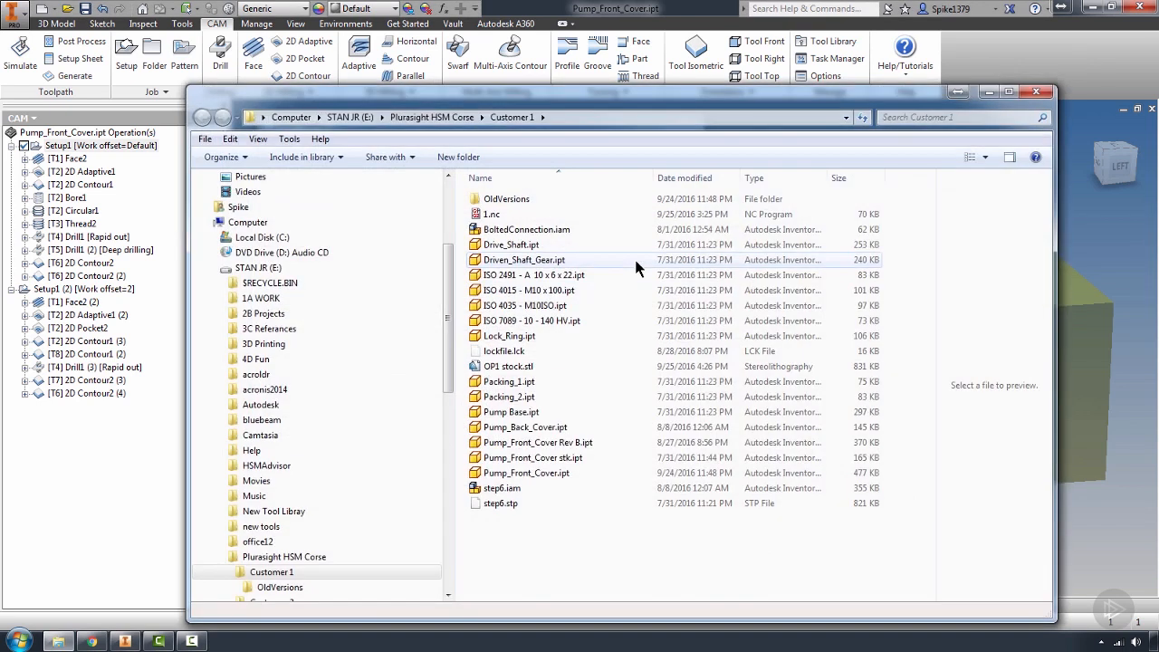
{"action": "left_click", "coordinate": [1036, 92]}
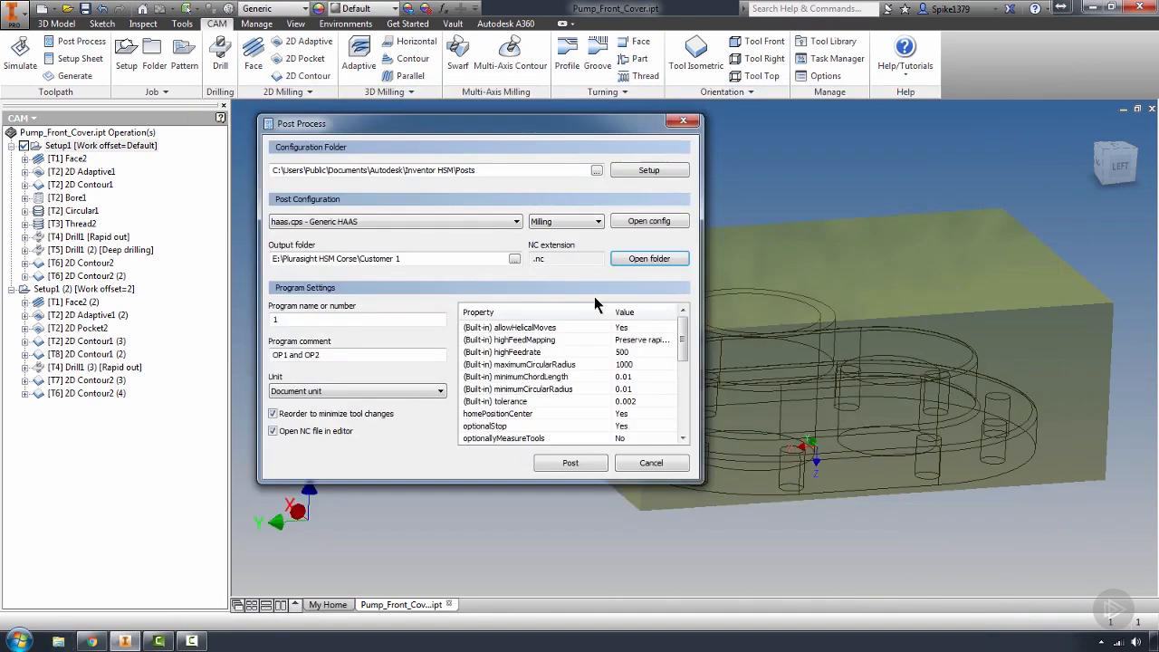
Check the program number and the program comment in the program settings
{"action": "left_click", "coordinate": [291, 322]}
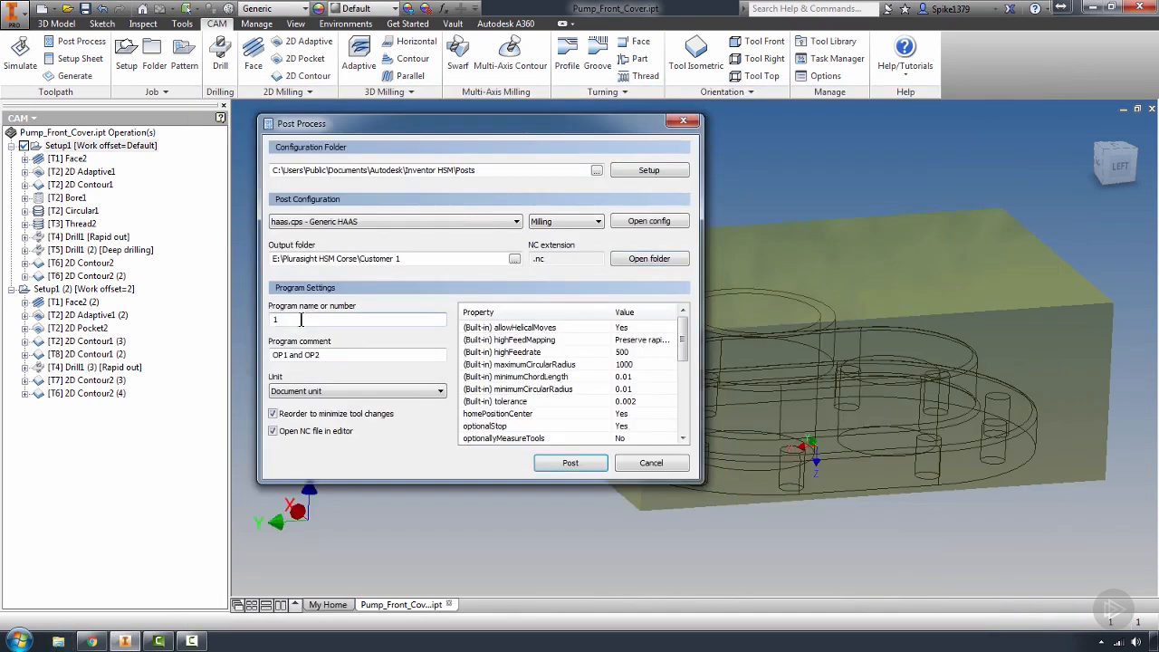
{"action": "left_click", "coordinate": [332, 355]}
{"action": "left_click_drag", "start_coordinate": [332, 355], "coordinate": [252, 360]}
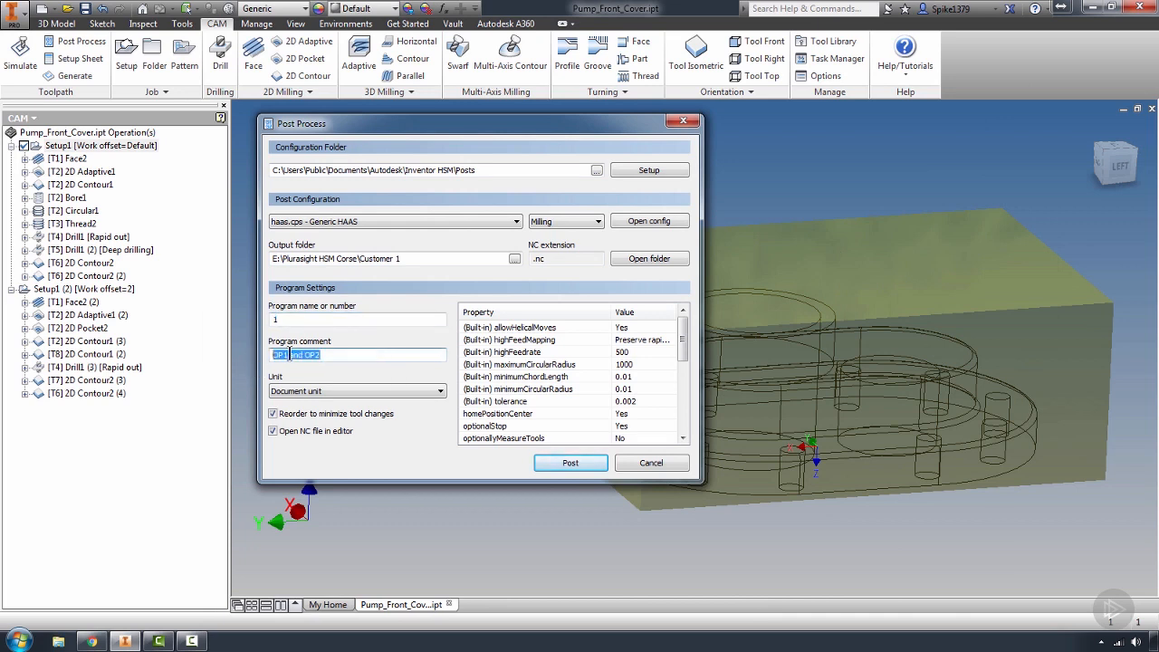
{"action": "left_click_drag", "start_coordinate": [330, 355], "coordinate": [252, 357]}
{"action": "left_click", "coordinate": [331, 356]}
Switch the preloadTool post property to Yes and return it to No
{"action": "left_click_drag", "start_coordinate": [681, 326], "coordinate": [681, 358]}
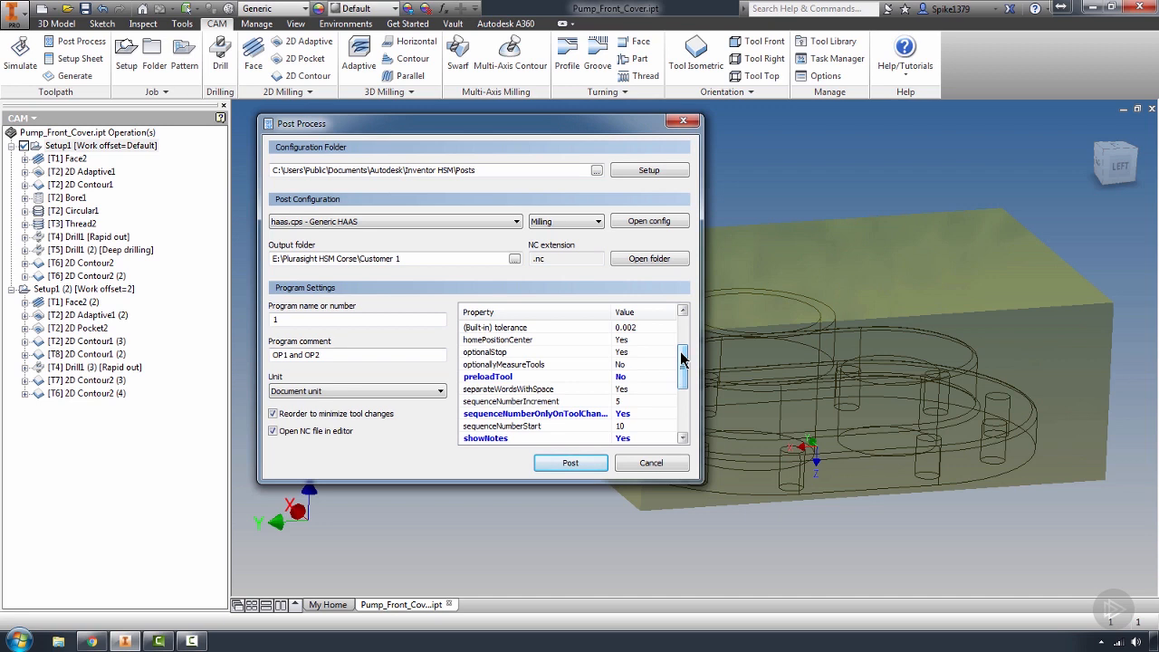
{"action": "mouse_move", "coordinate": [681, 357]}
{"action": "left_mouse_down"}
{"action": "mouse_move", "coordinate": [683, 328]}
{"action": "mouse_move", "coordinate": [680, 362]}
{"action": "left_mouse_up"}
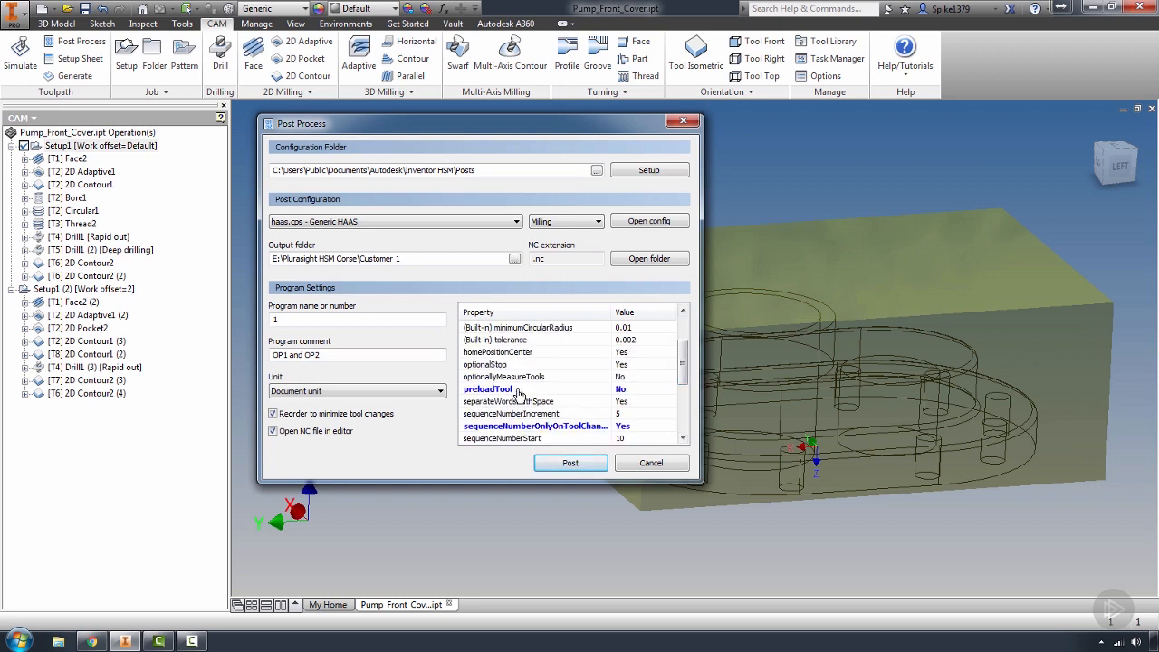
{"action": "left_click", "coordinate": [638, 392]}
{"action": "left_click", "coordinate": [655, 413]}
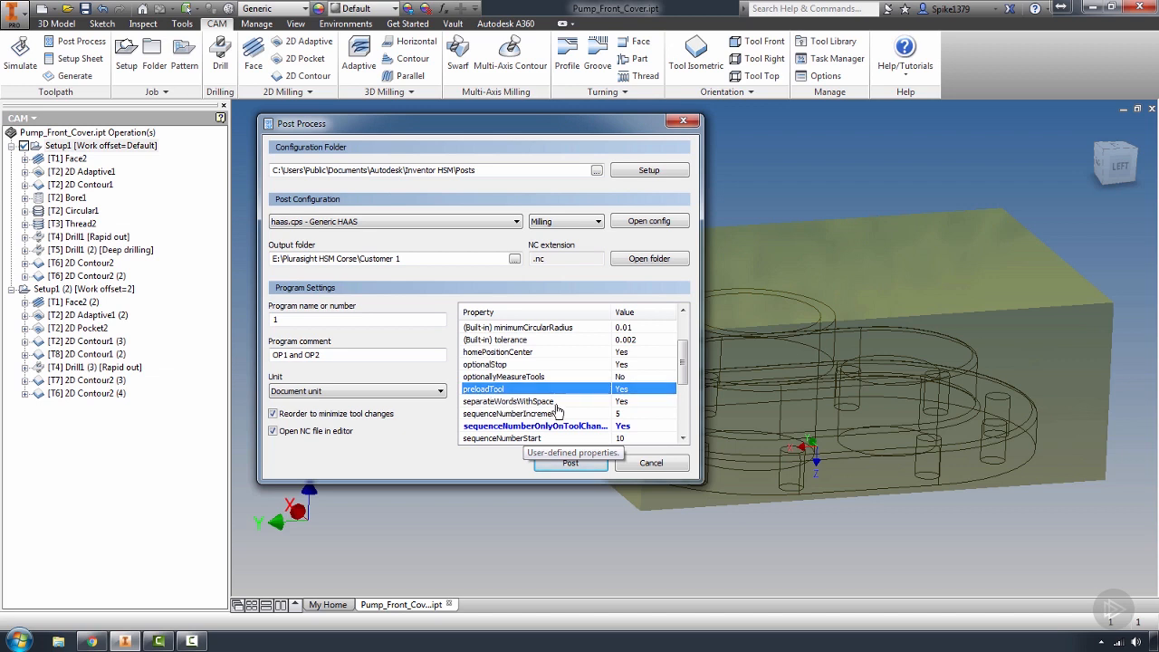
{"action": "left_click", "coordinate": [658, 396]}
{"action": "left_click", "coordinate": [637, 412]}
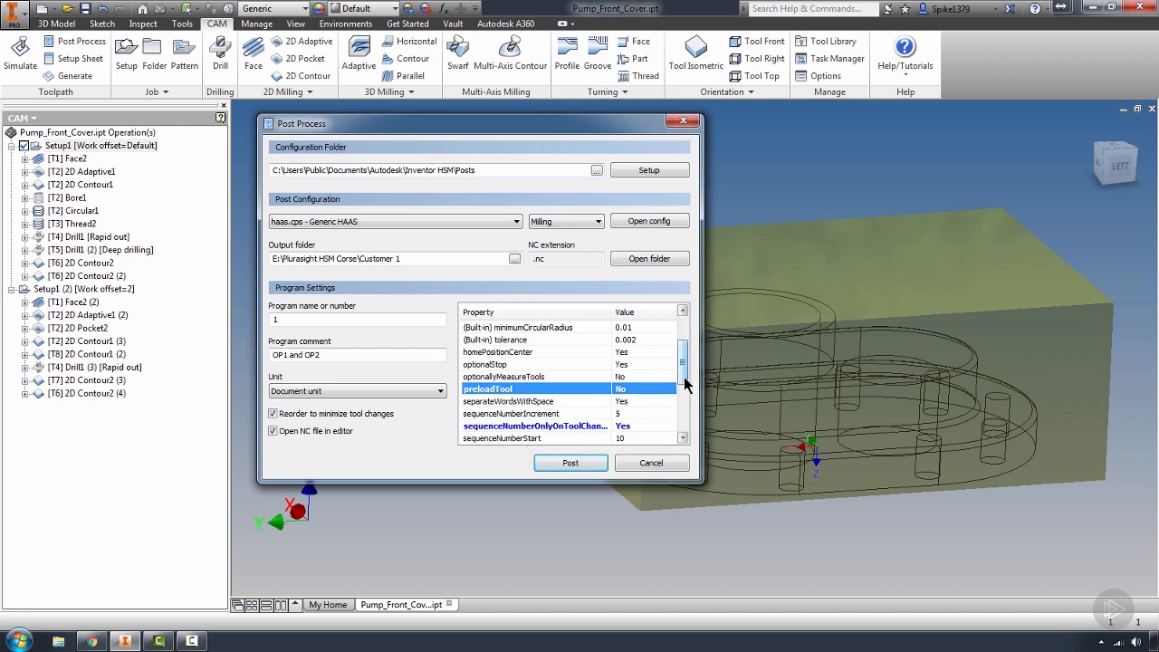
Set both the sequenceNumberIncrement and the sequenceNumberStart post properties to 100
{"action": "left_click_drag", "start_coordinate": [686, 375], "coordinate": [685, 394]}
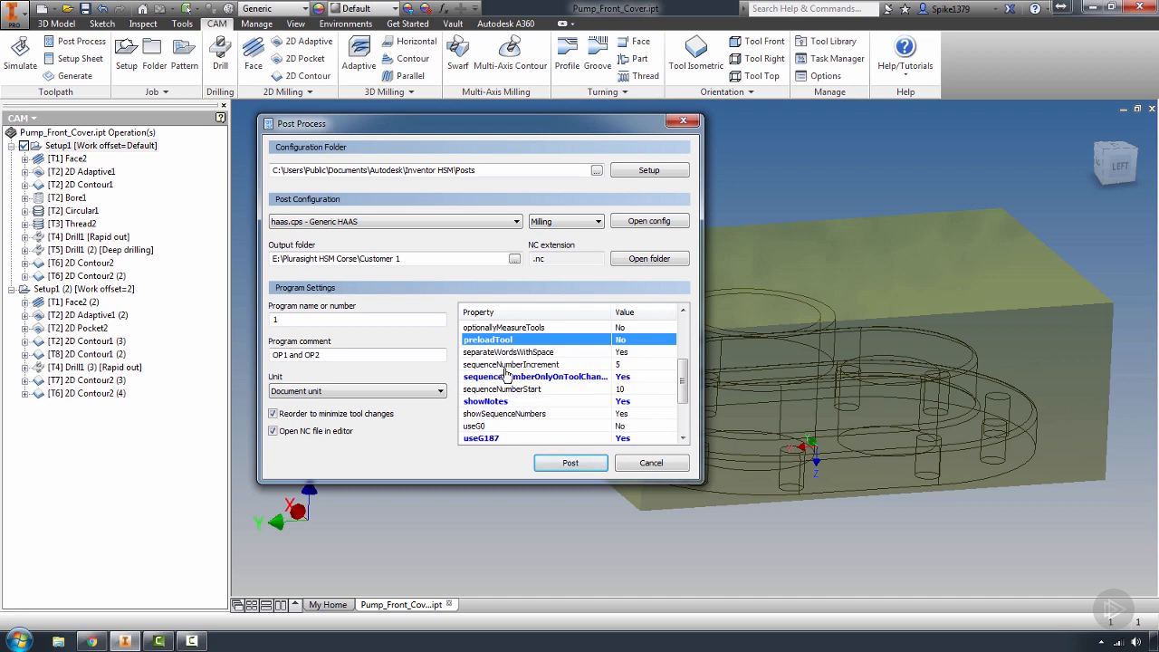
{"action": "left_click", "coordinate": [623, 365]}
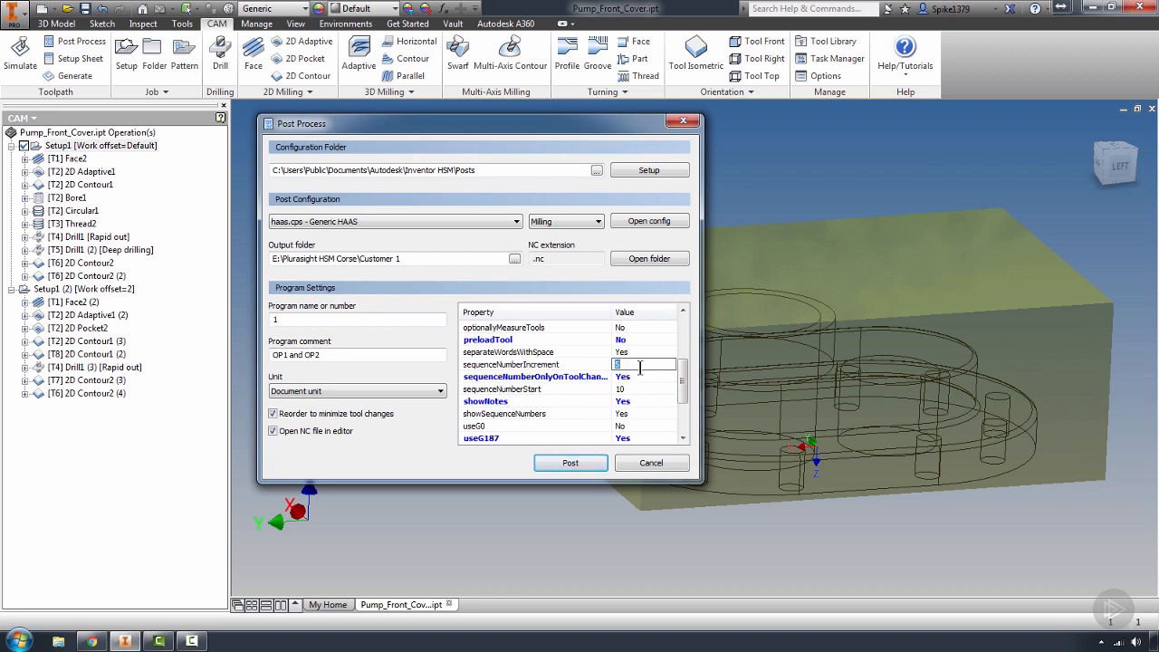
{"action": "type", "text": "100"}
{"action": "left_click", "coordinate": [654, 389]}
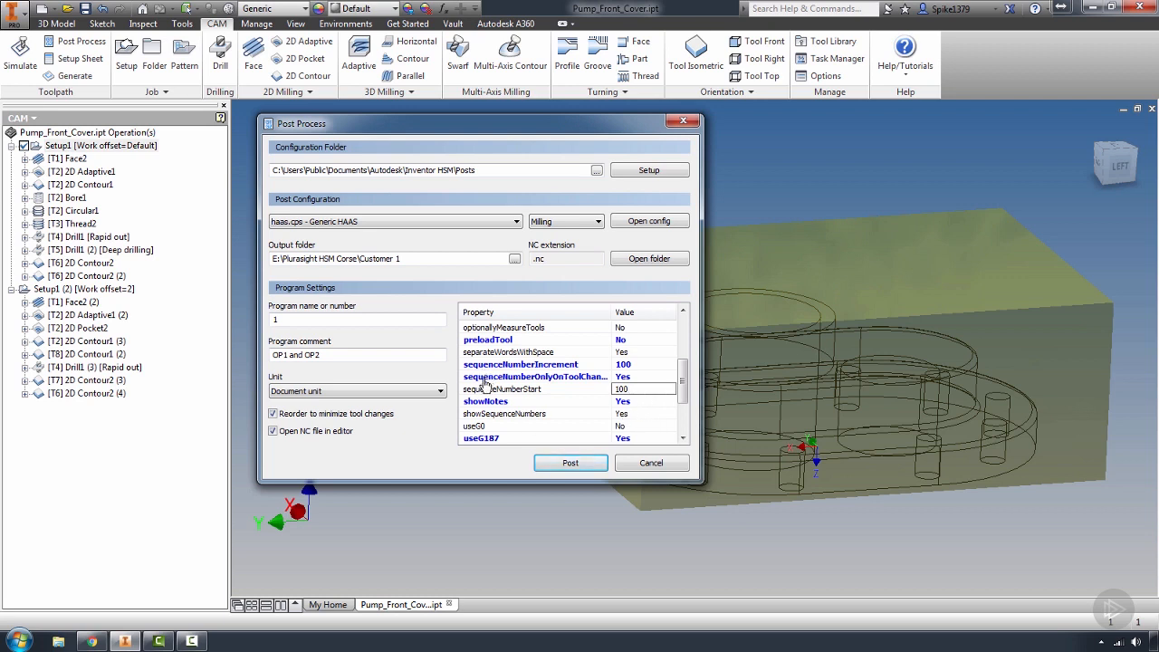
{"action": "left_click", "coordinate": [590, 378]}
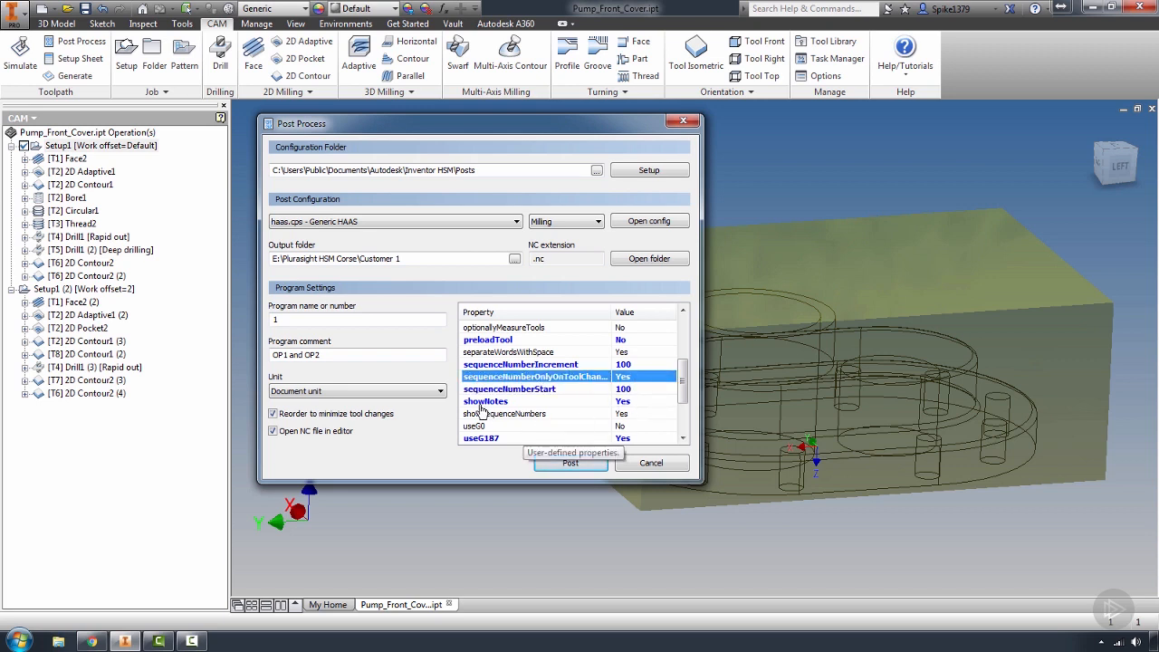
Review the remaining post properties and check the useRadius options, keeping Yes selected
{"action": "scroll", "coordinate": [682, 386], "scroll_direction": "down", "scroll_amount": 2}
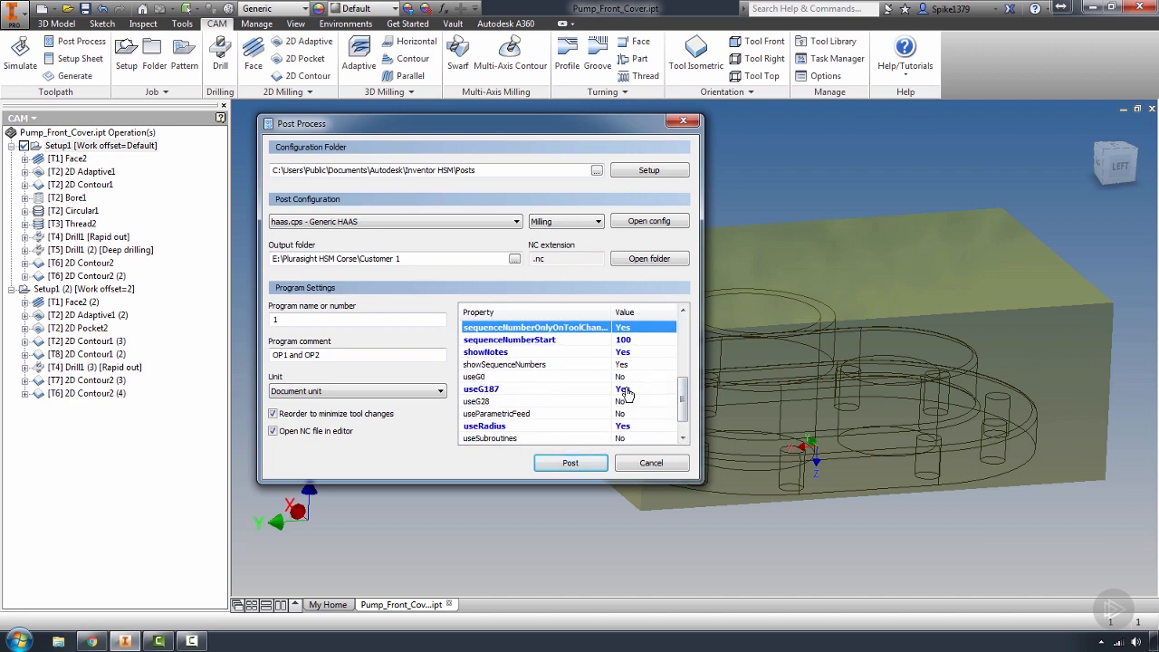
{"action": "scroll", "coordinate": [682, 403], "scroll_direction": "down", "scroll_amount": 1}
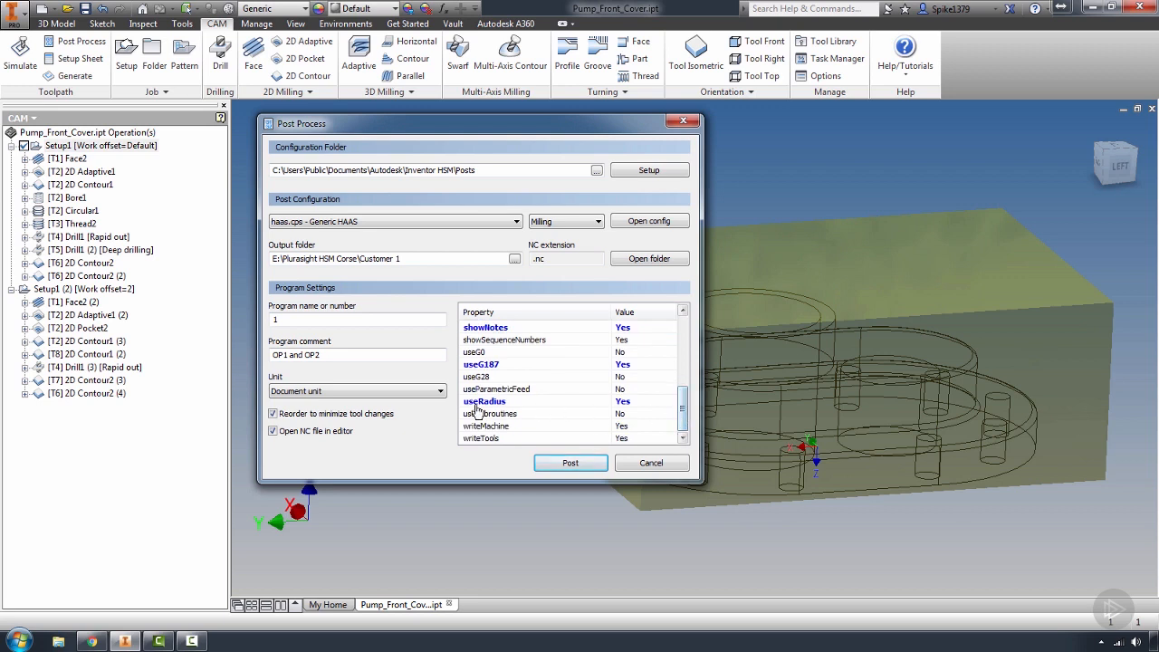
{"action": "left_click", "coordinate": [661, 403]}
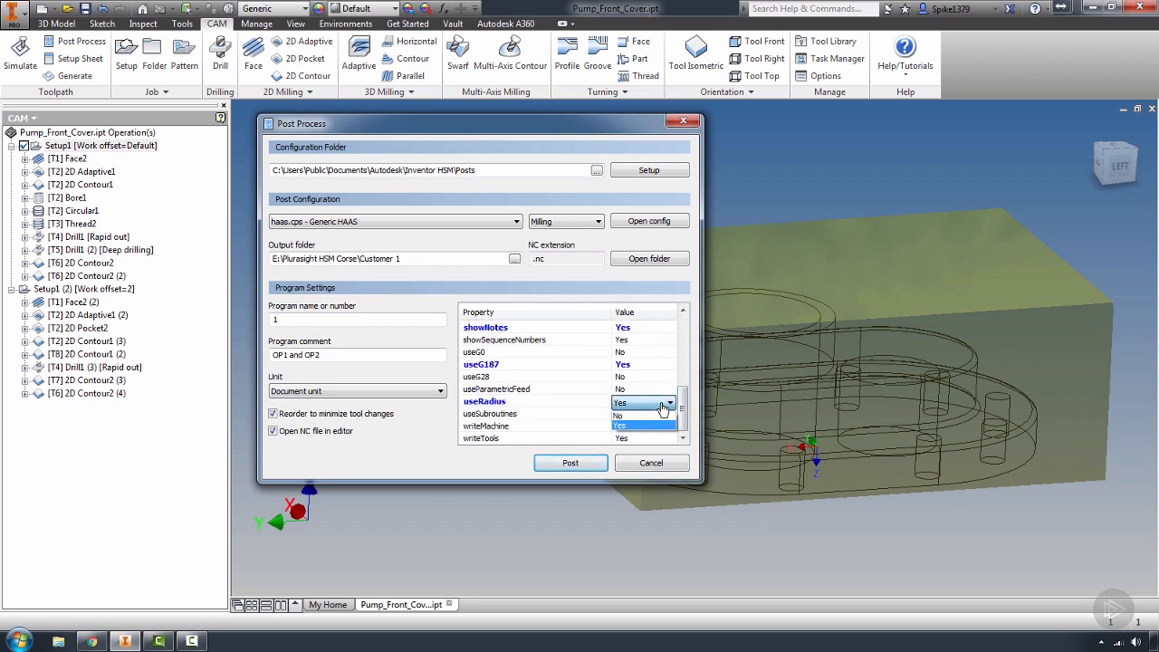
{"action": "left_click", "coordinate": [638, 425]}
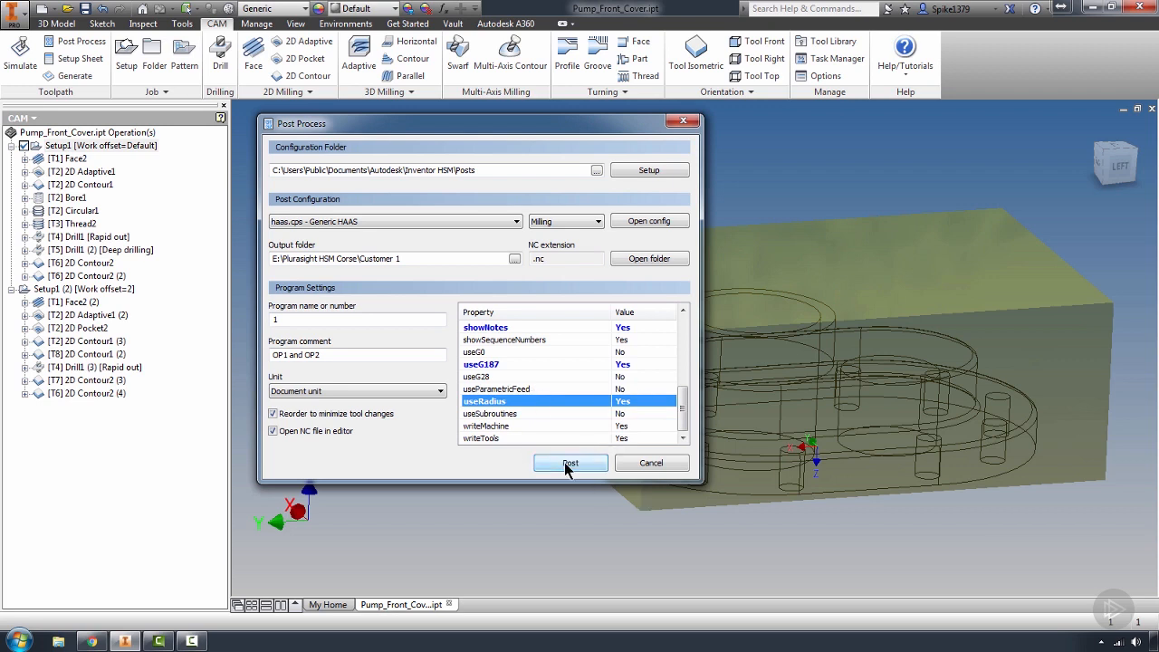
Turn off reordering to minimize tool changes and post Setup1 as 1.nc in the Customer 1 folder, replacing the existing file
{"action": "left_click", "coordinate": [275, 414]}
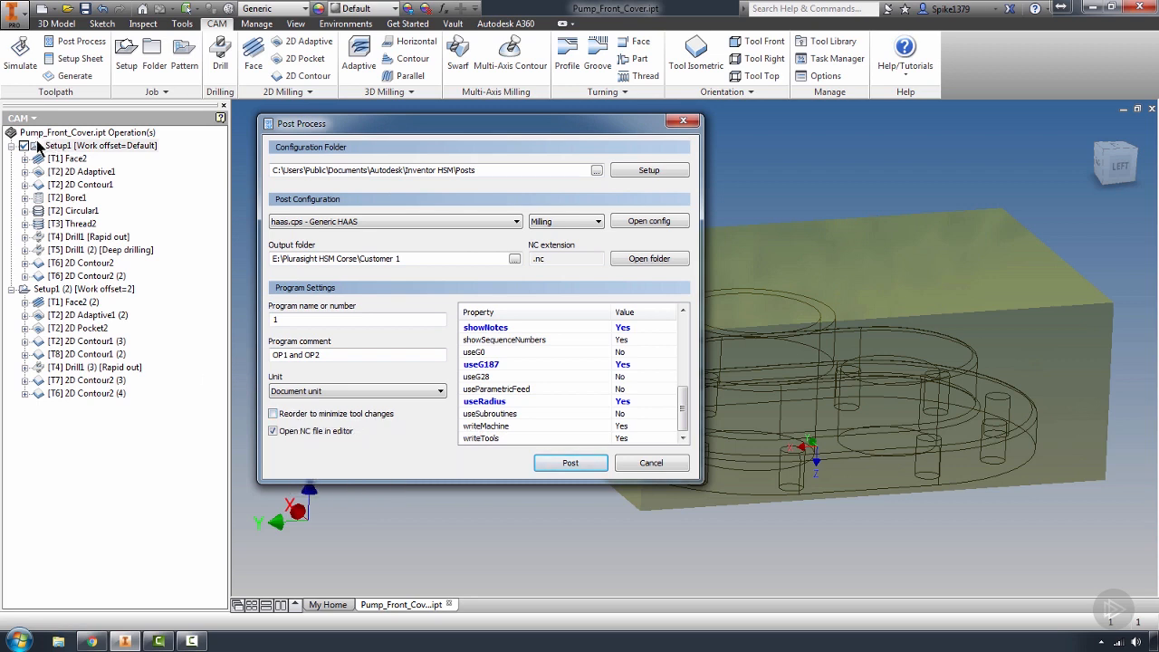
{"action": "left_click", "coordinate": [570, 462]}
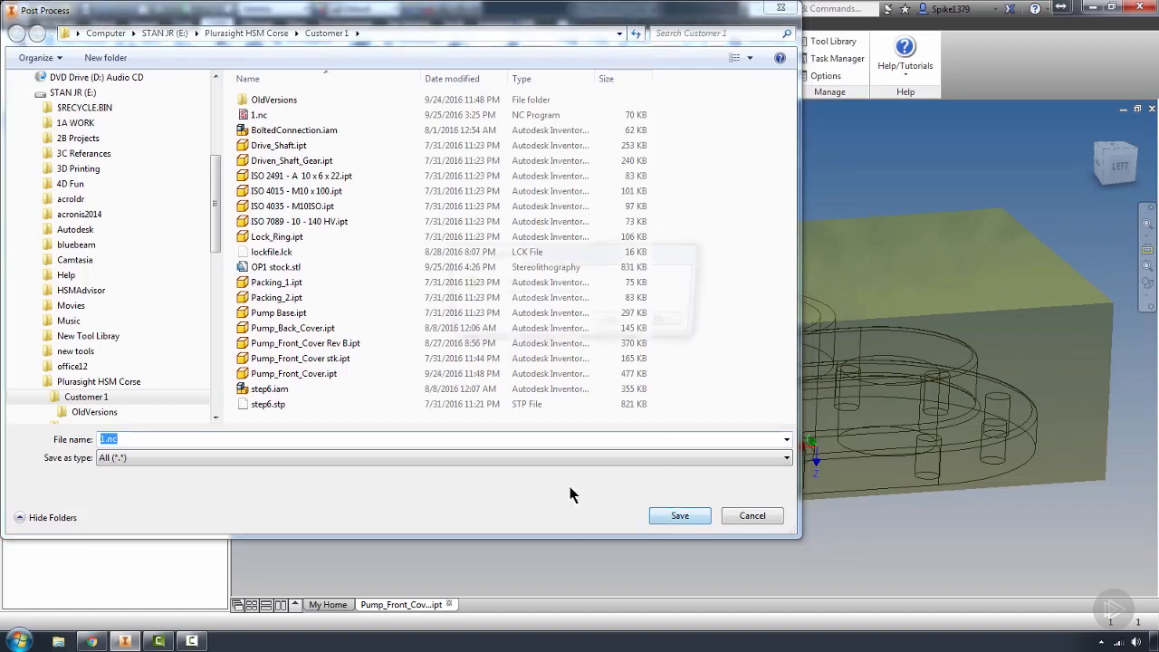
{"action": "left_click", "coordinate": [674, 515]}
{"action": "left_click", "coordinate": [684, 322]}
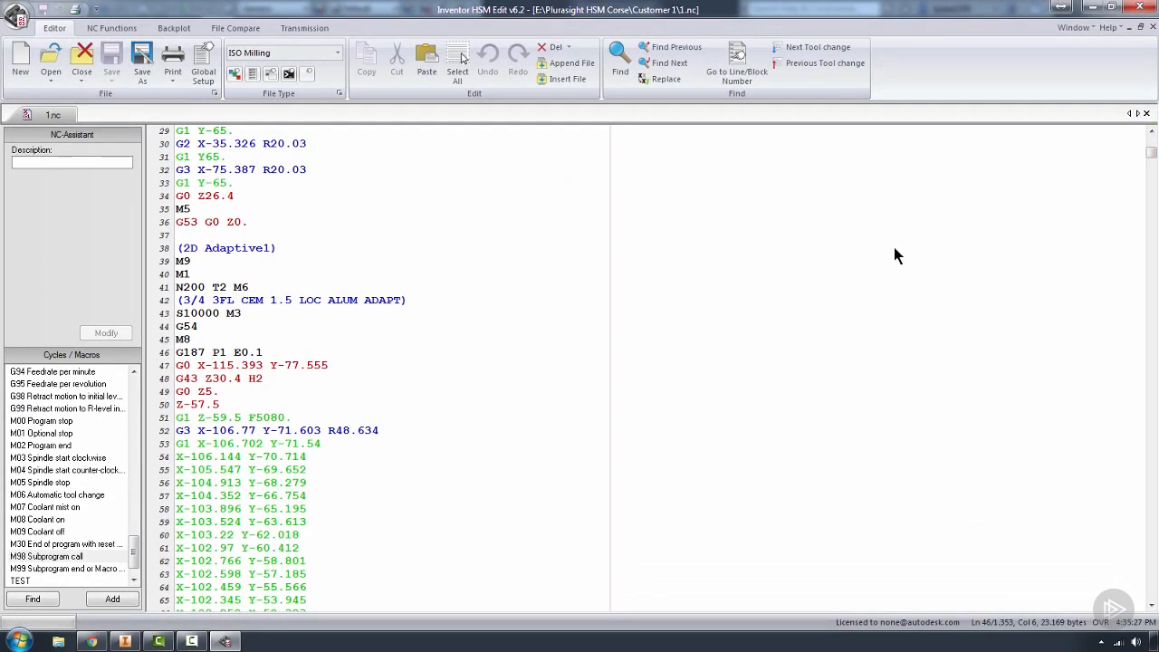
Backplot the posted 1.nc program, inspect the toolpath at the G1 Z0. F1524. line, and close the backplot
{"action": "left_click_drag", "start_coordinate": [1150, 150], "coordinate": [1152, 138]}
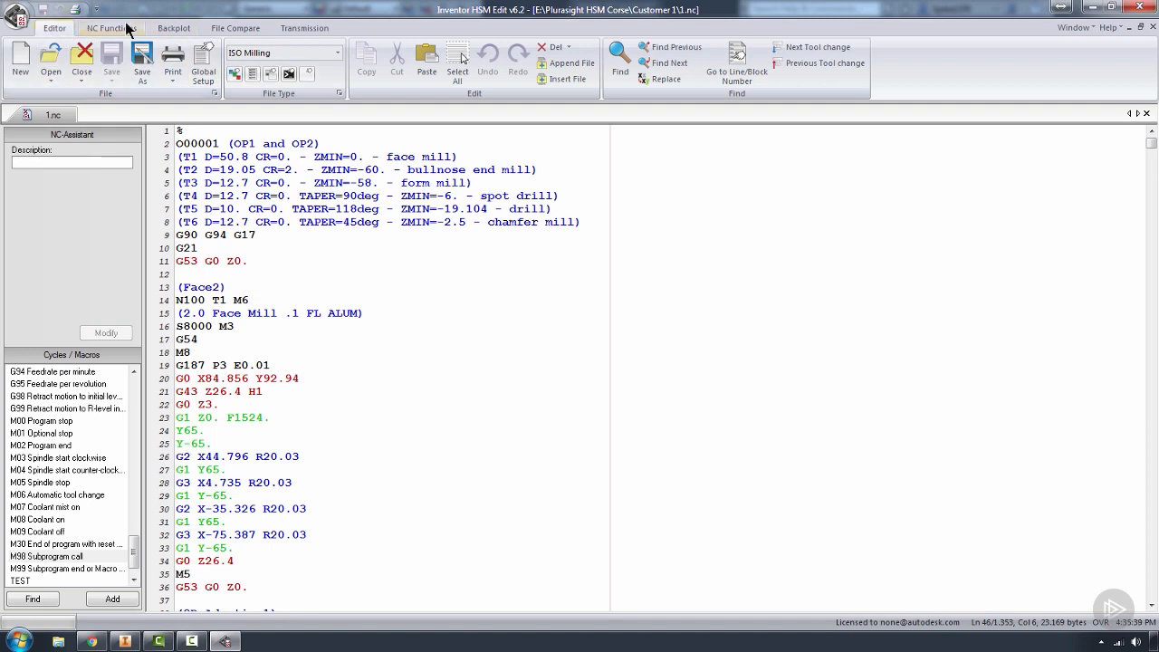
{"action": "left_click", "coordinate": [172, 28]}
{"action": "left_click", "coordinate": [12, 79]}
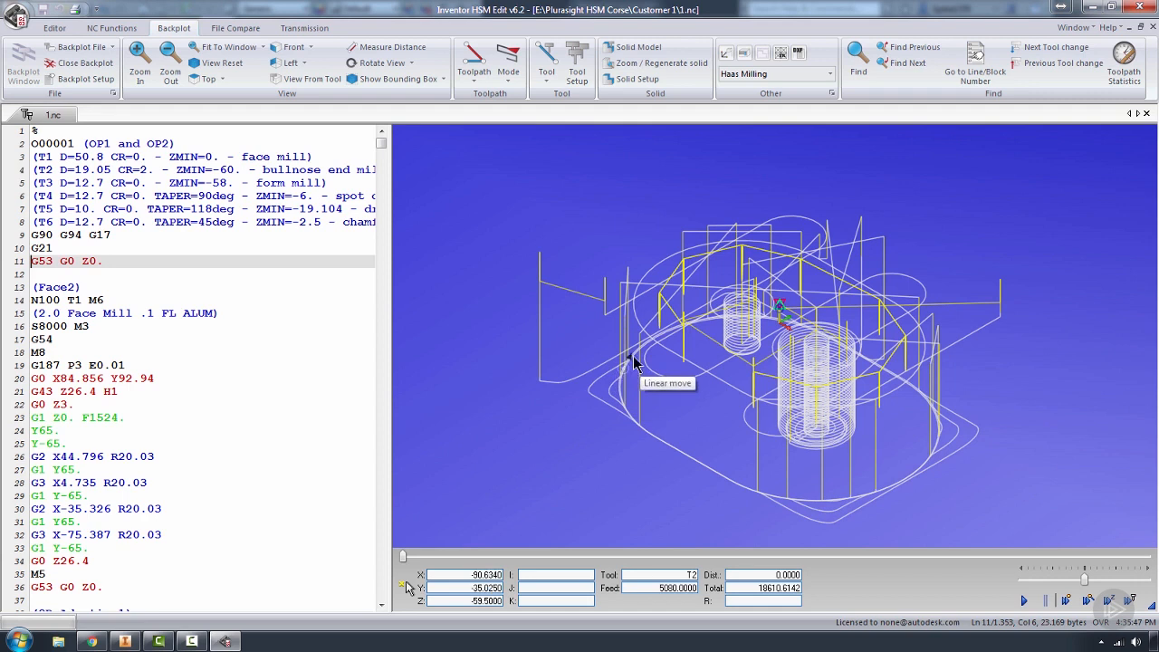
{"action": "mouse_move", "coordinate": [381, 143]}
{"action": "left_mouse_down"}
{"action": "mouse_move", "coordinate": [380, 175]}
{"action": "mouse_move", "coordinate": [380, 138]}
{"action": "left_mouse_up"}
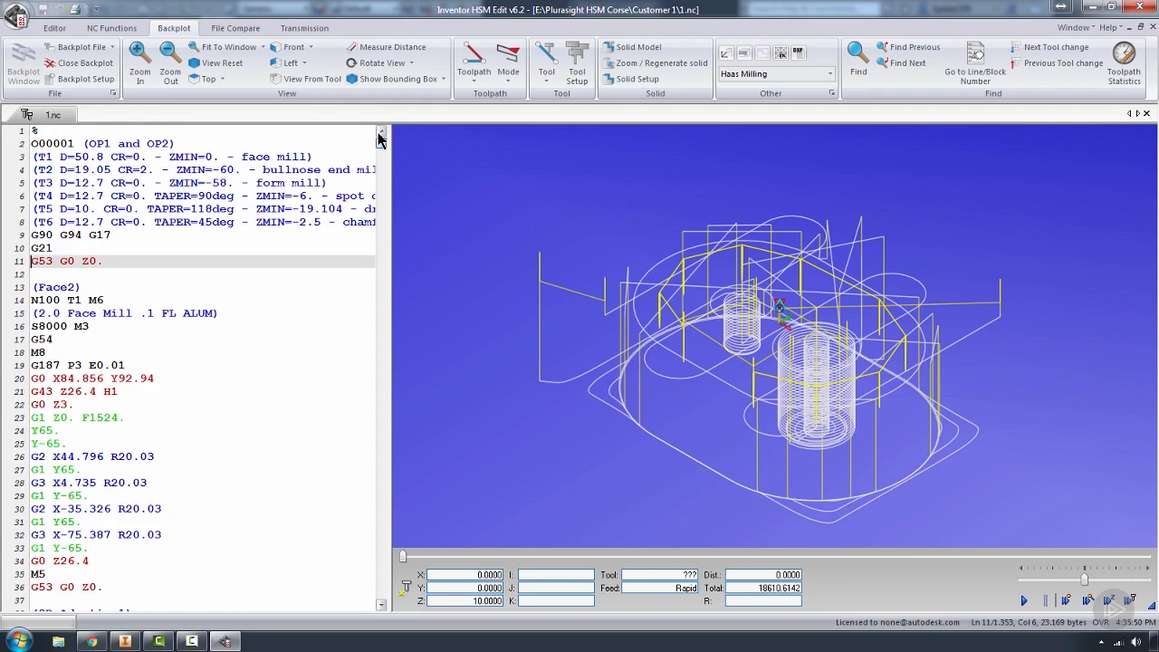
{"action": "left_click", "coordinate": [223, 422]}
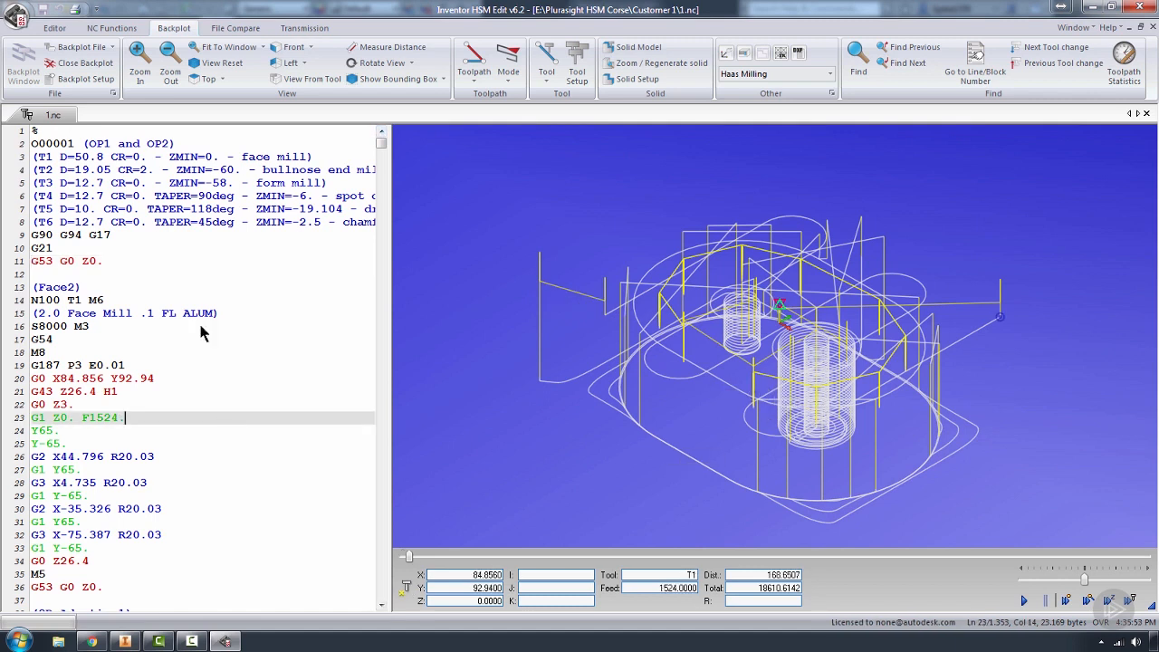
{"action": "left_click", "coordinate": [52, 64]}
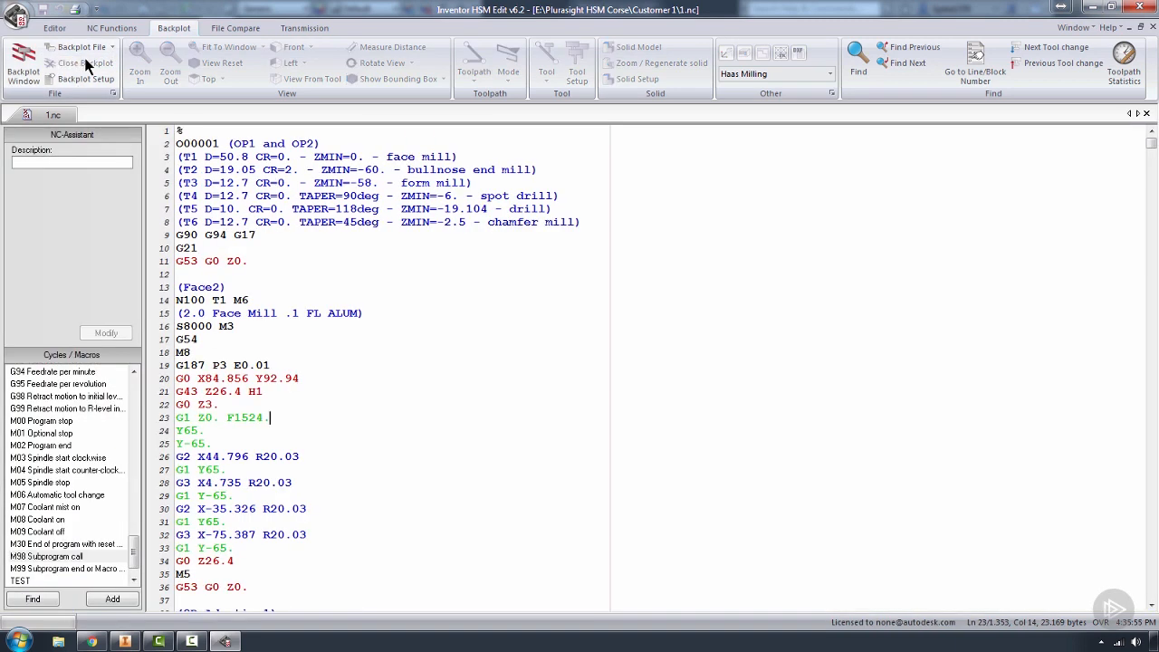
Close the 1.nc file and minimize the NC editor to return to the pump front cover model
{"action": "left_click", "coordinate": [341, 247]}
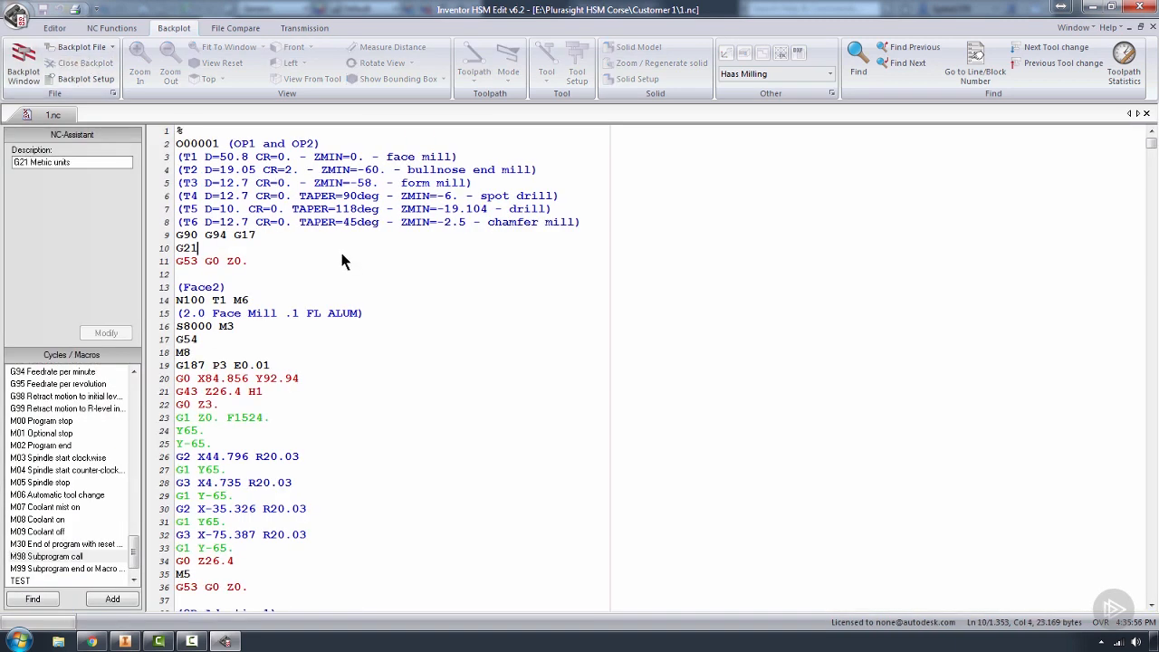
{"action": "left_click", "coordinate": [1151, 28]}
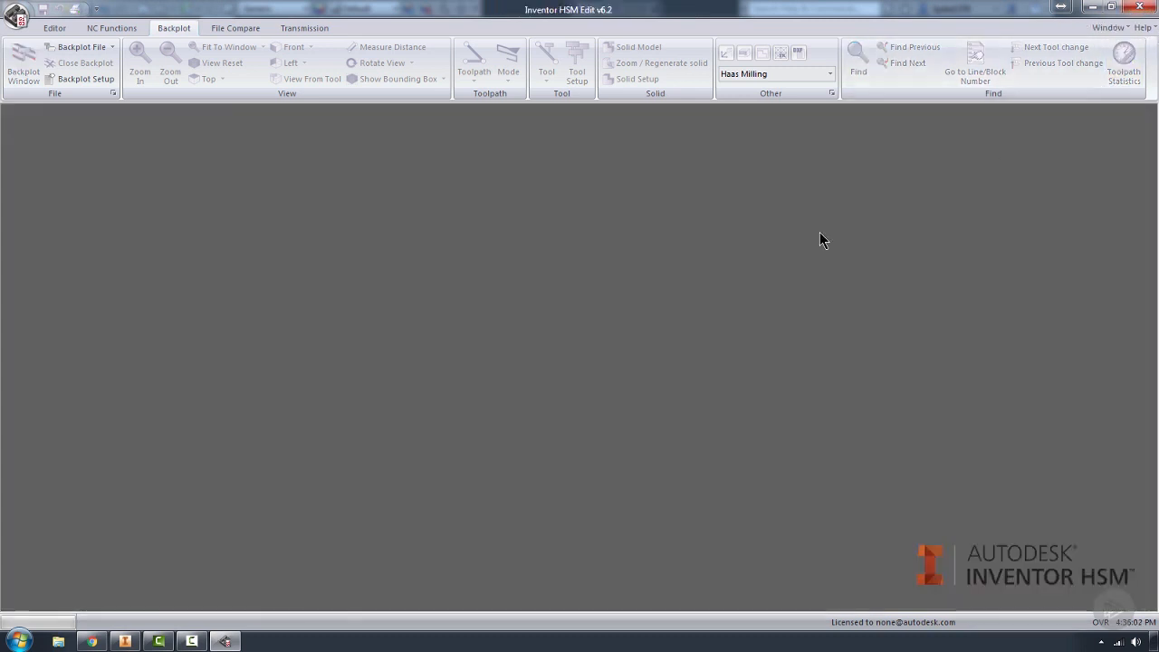
{"action": "left_click", "coordinate": [1093, 7]}
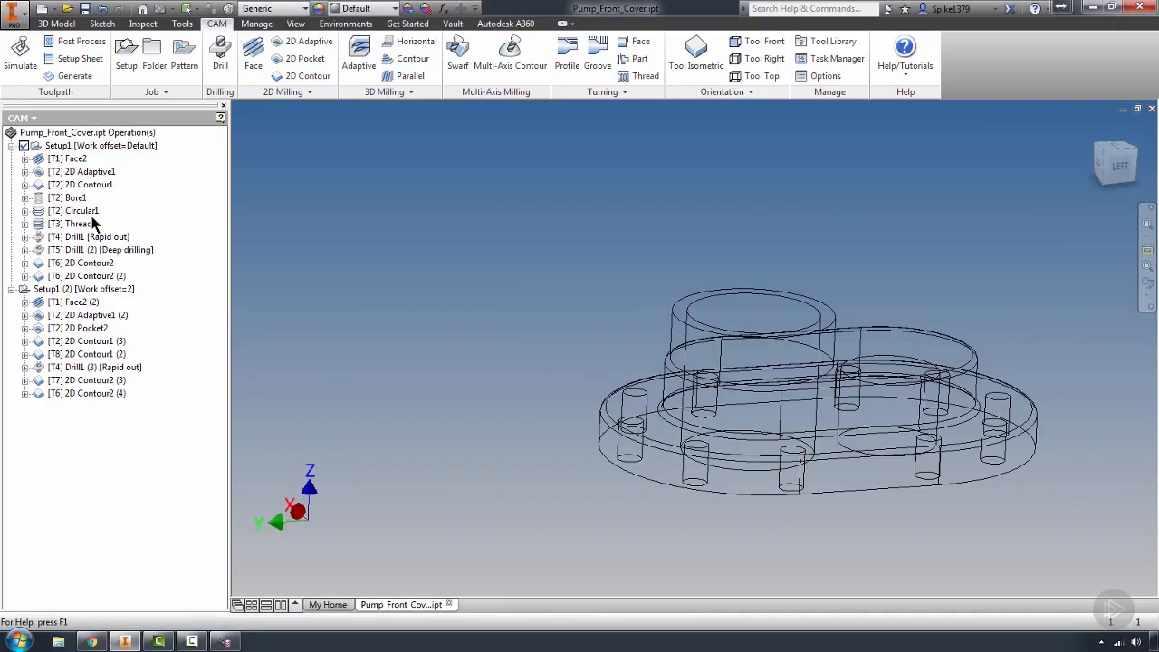
Select Setup1 and Setup1 (2) together and start post processing them, accepting the notice about different WCS settings
{"action": "left_click", "coordinate": [52, 145]}
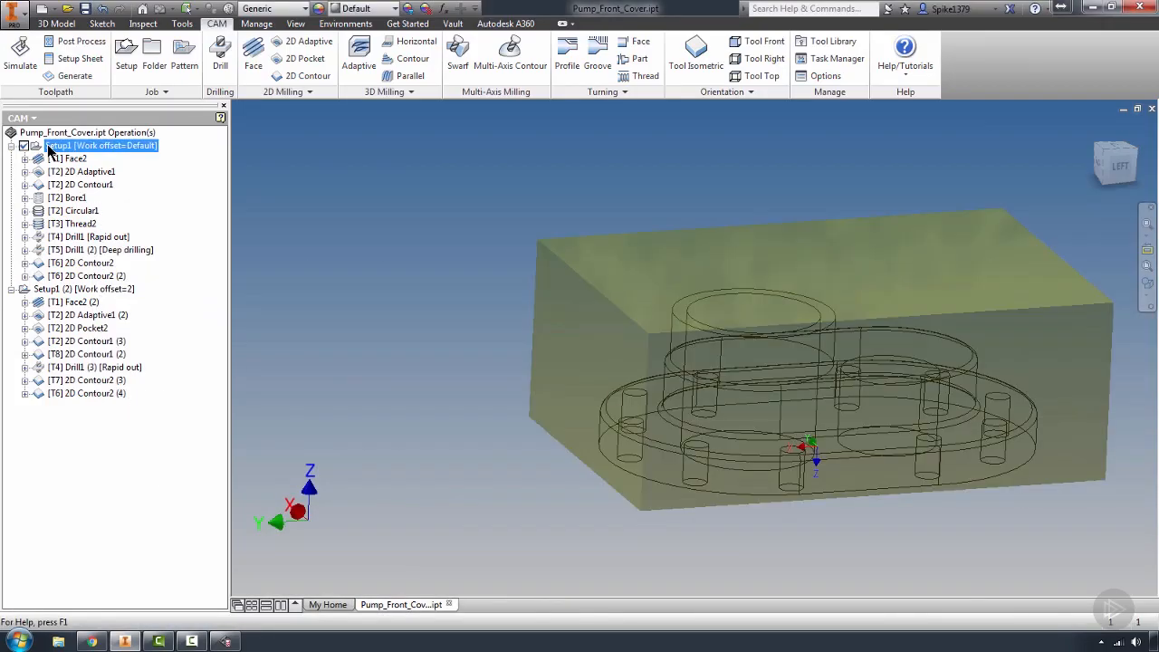
{"action": "left_click", "coordinate": [34, 291]}
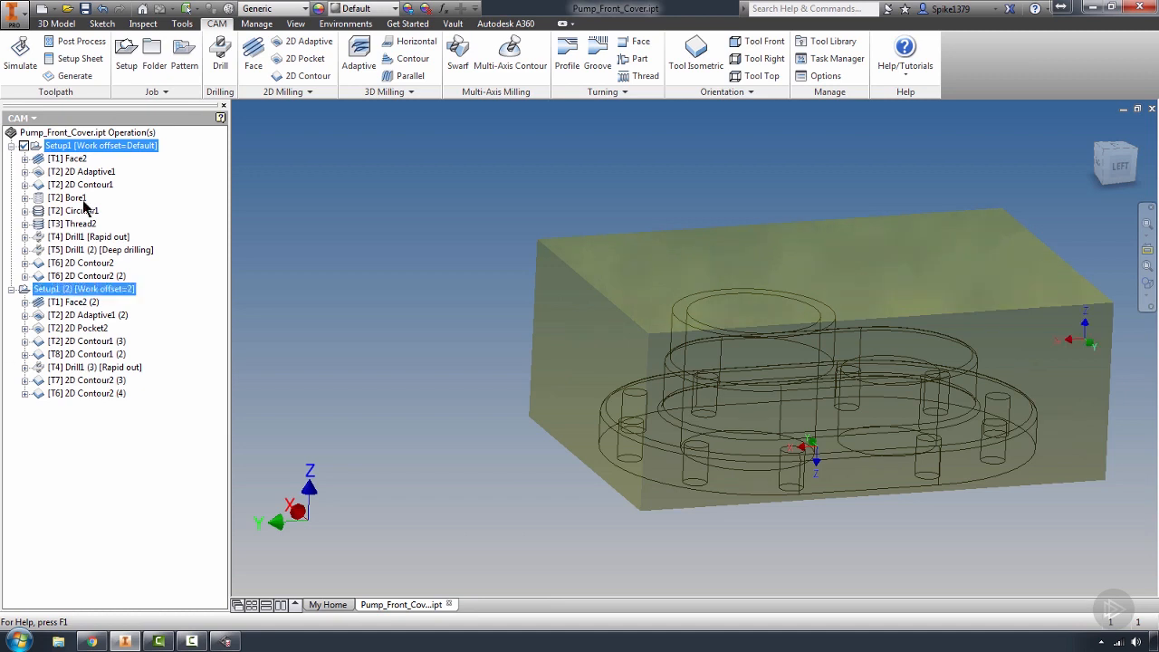
{"action": "left_click", "coordinate": [70, 147]}
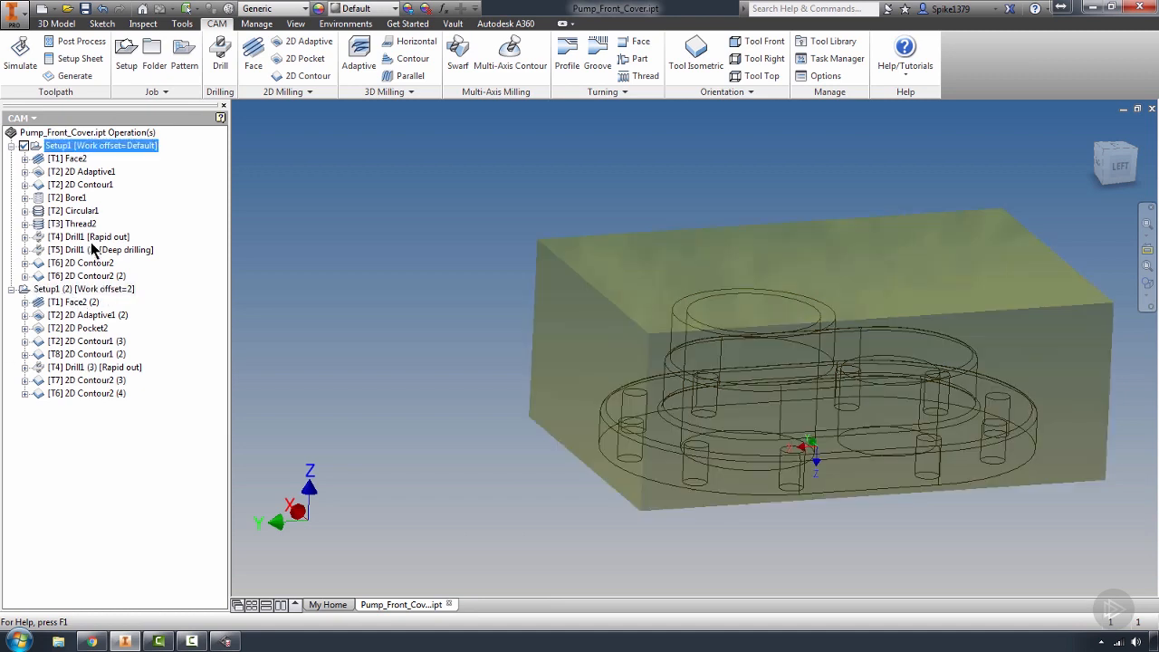
{"action": "left_click", "coordinate": [56, 289], "text": "ctrl"}
{"action": "left_click", "coordinate": [65, 43]}
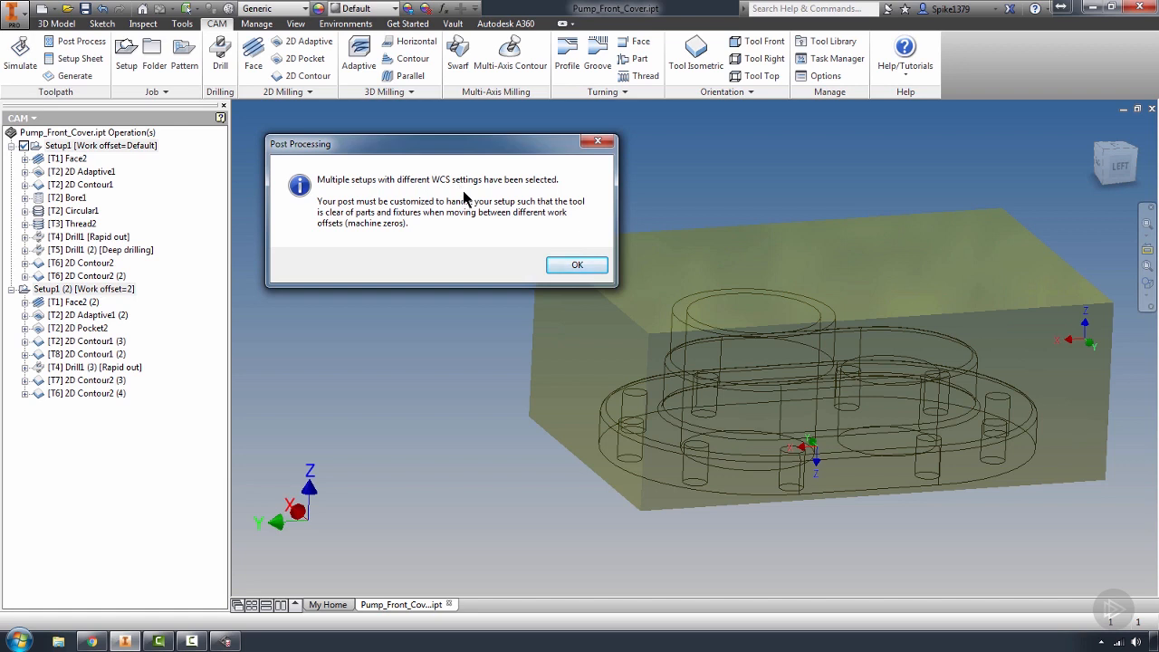
{"action": "left_click", "coordinate": [595, 266]}
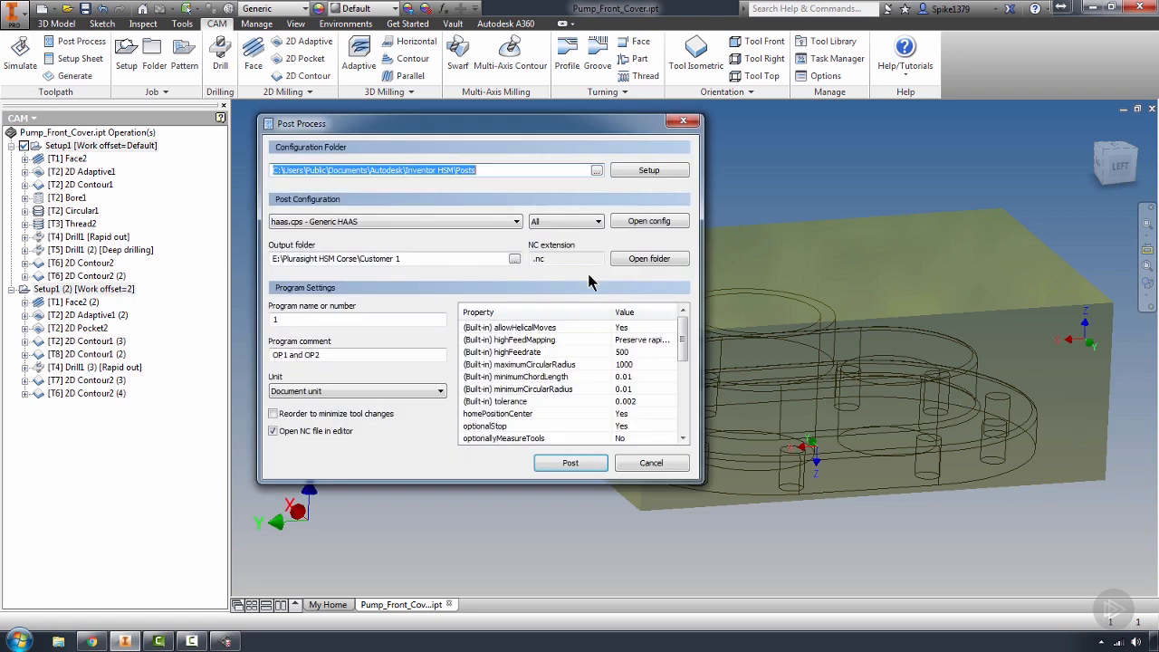
Post both setups as 1.nc in the Customer 1 folder, replacing the existing file, and open the code in the editor
{"action": "left_click", "coordinate": [596, 463]}
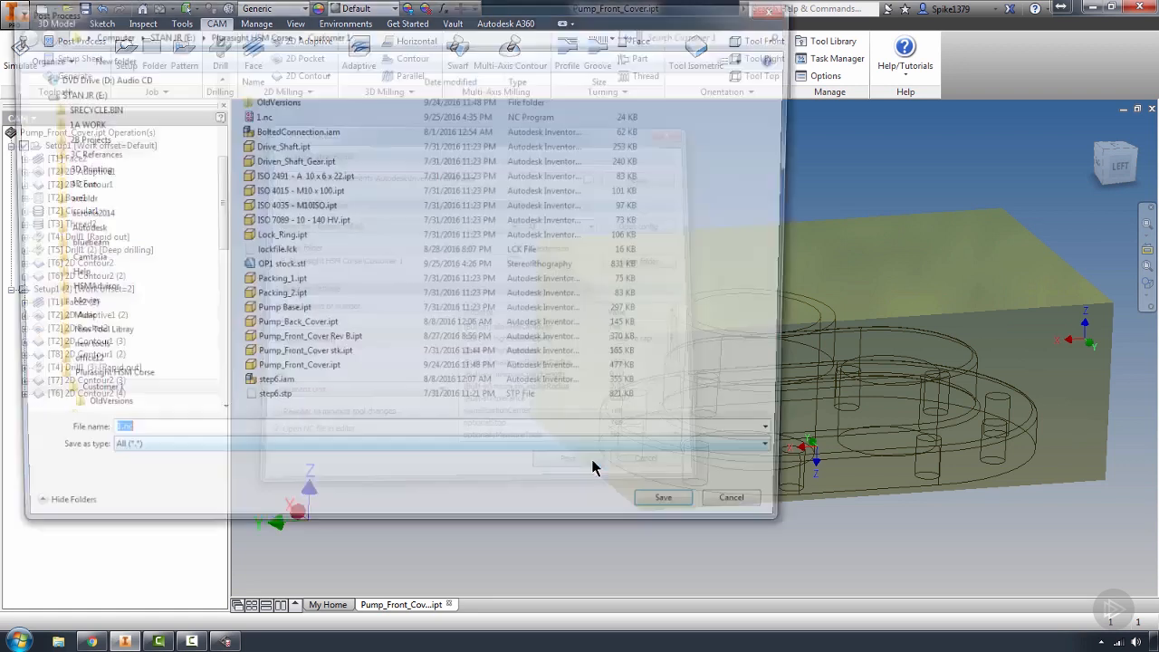
{"action": "left_click", "coordinate": [679, 516]}
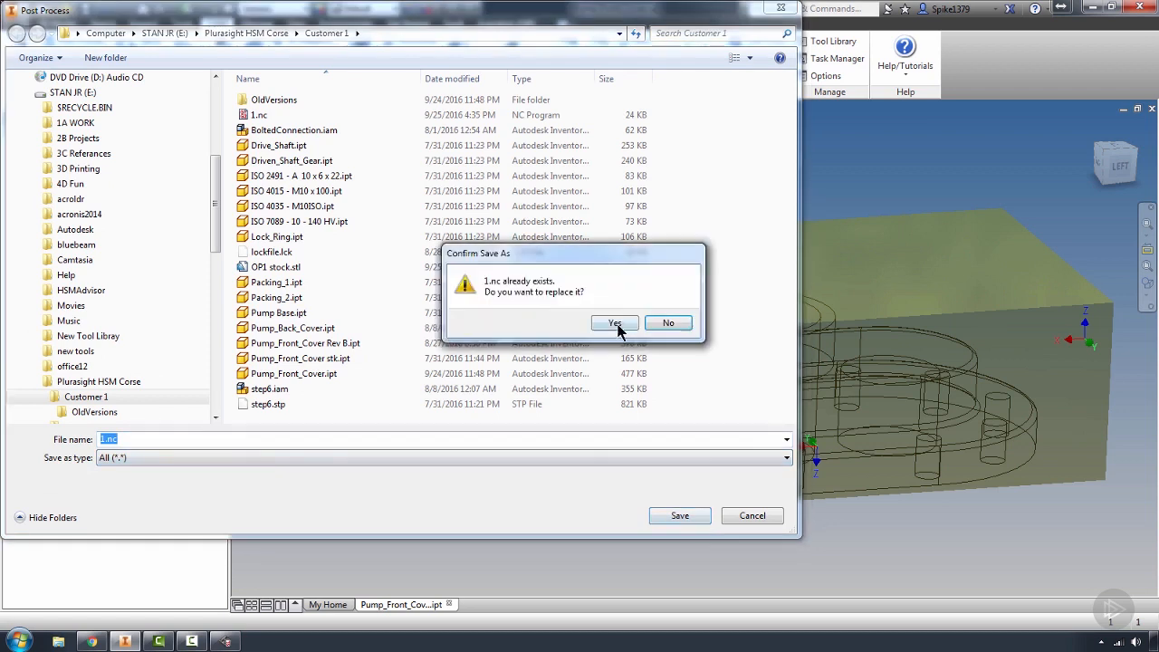
{"action": "left_click", "coordinate": [596, 326]}
{"action": "left_click", "coordinate": [471, 353]}
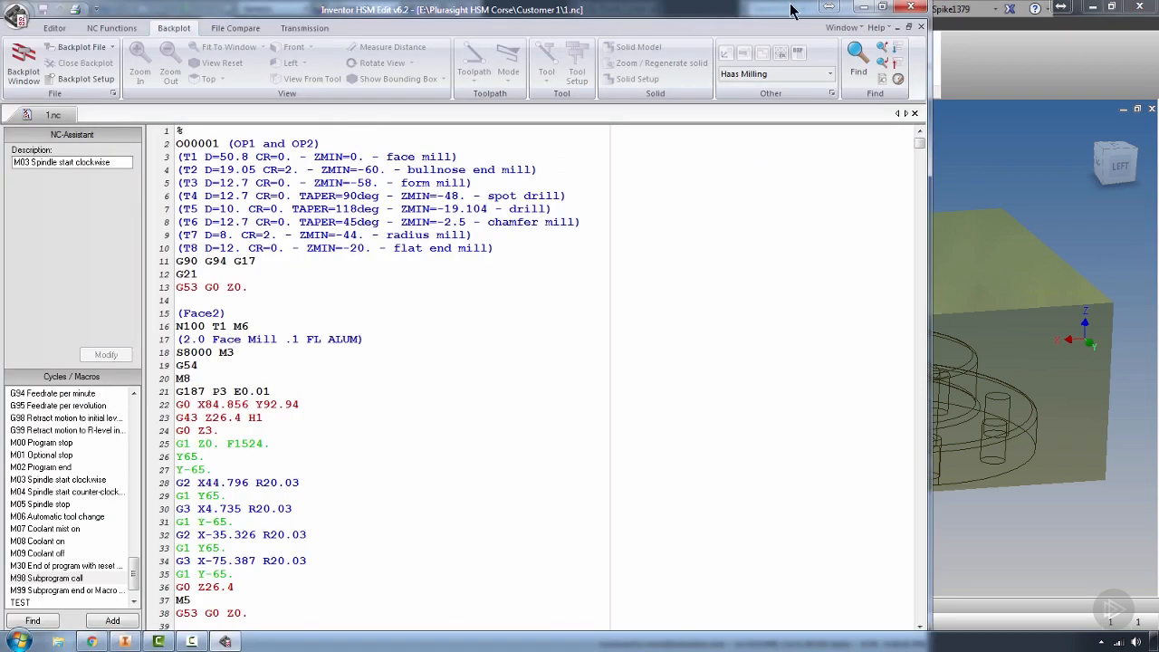
Check the G54 work offset in the first Face2 operation and find the next T1 tool call in the code
{"action": "left_click", "coordinate": [264, 366]}
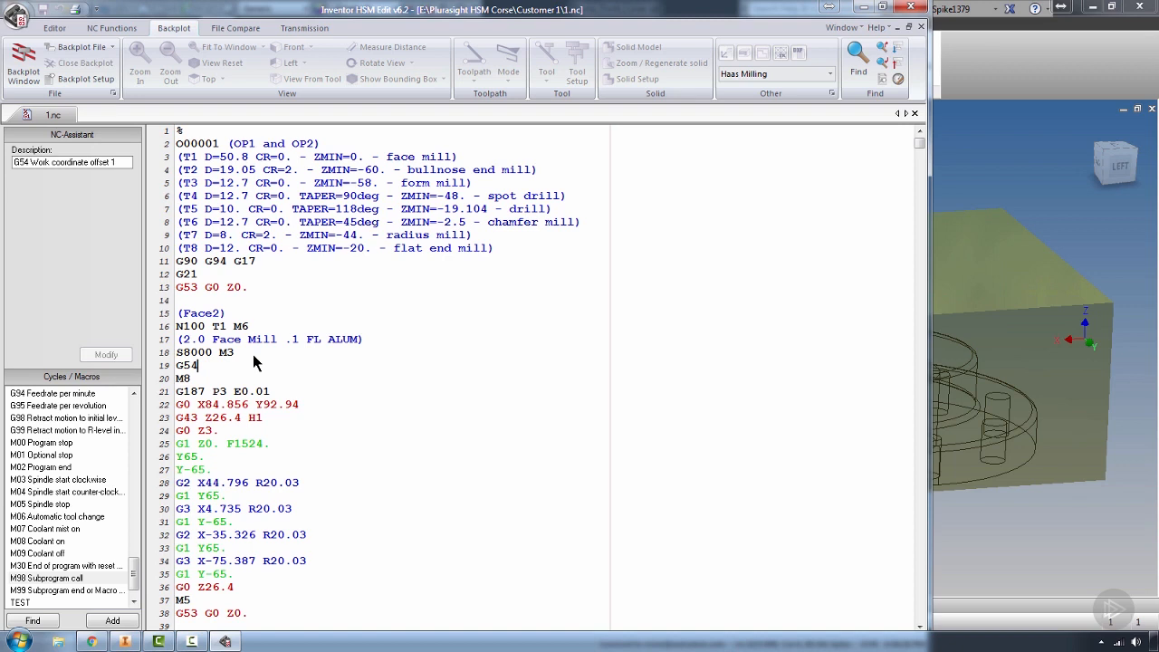
{"action": "double_click", "coordinate": [200, 366]}
{"action": "double_click", "coordinate": [219, 327]}
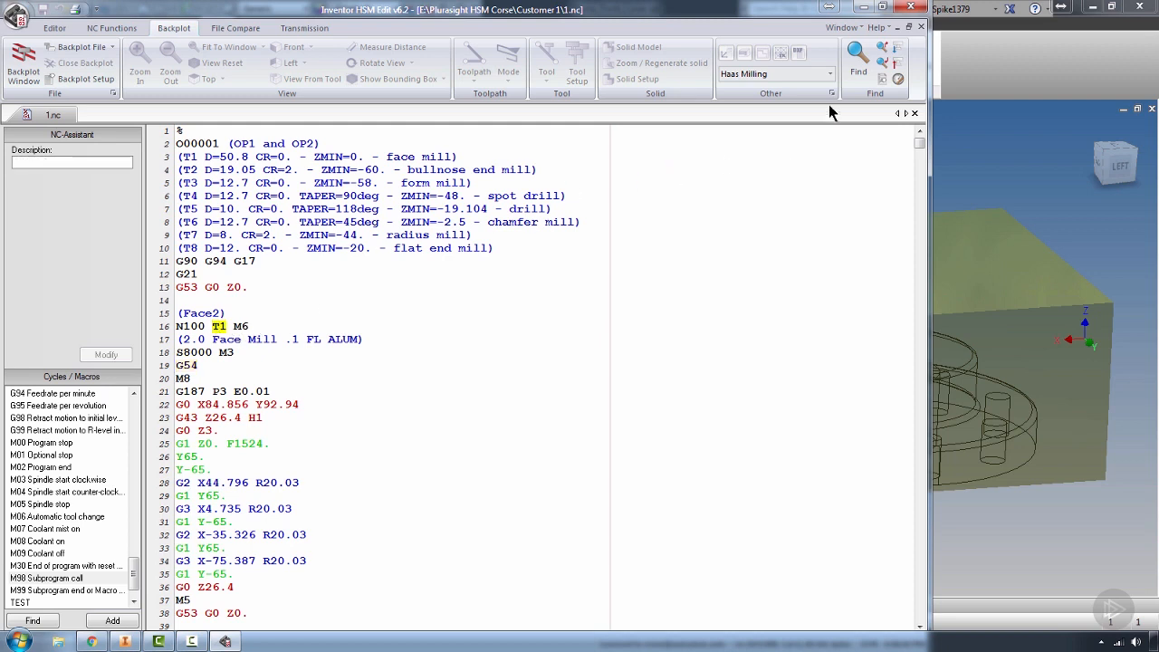
{"action": "left_click", "coordinate": [56, 30]}
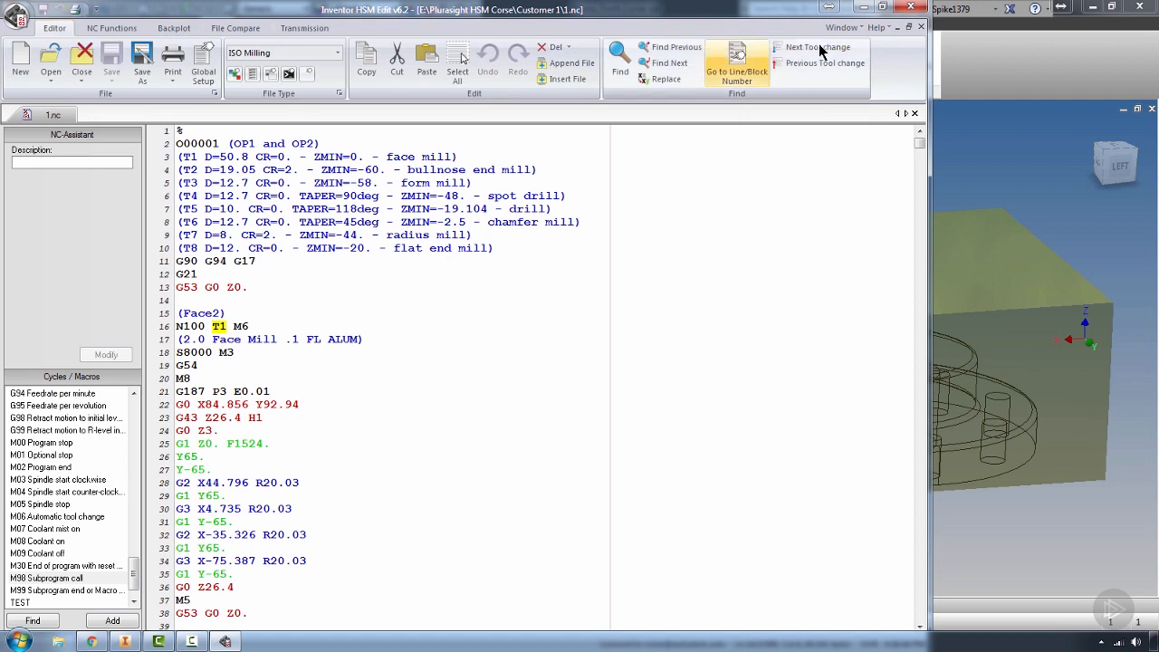
{"action": "left_click", "coordinate": [620, 64]}
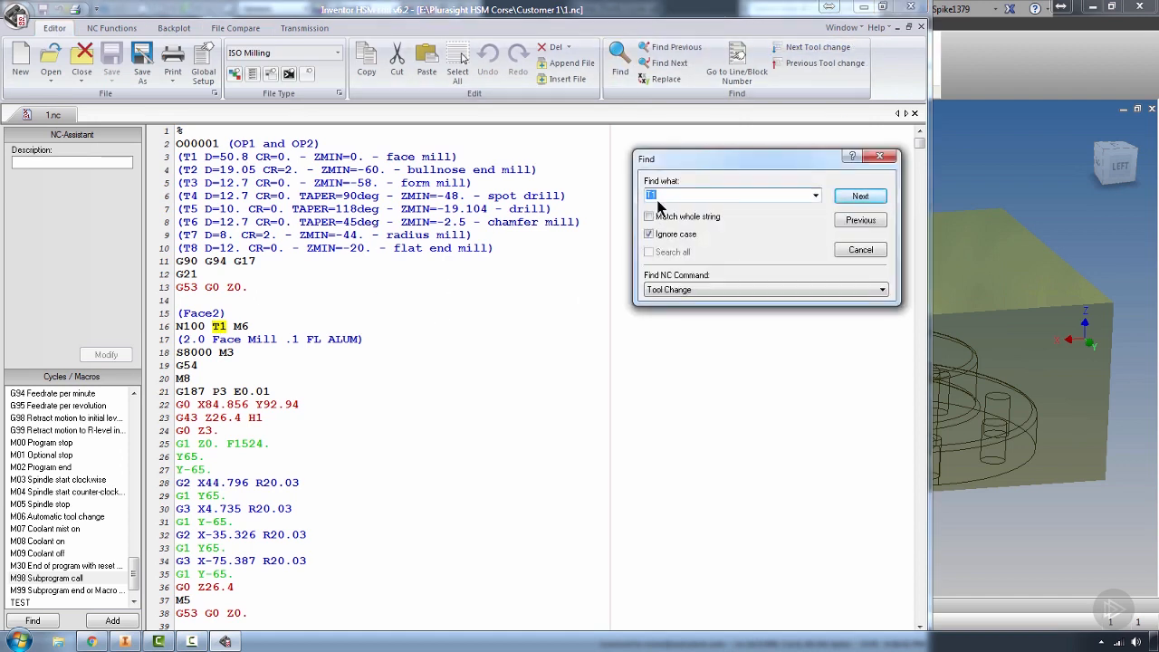
{"action": "left_click", "coordinate": [865, 196]}
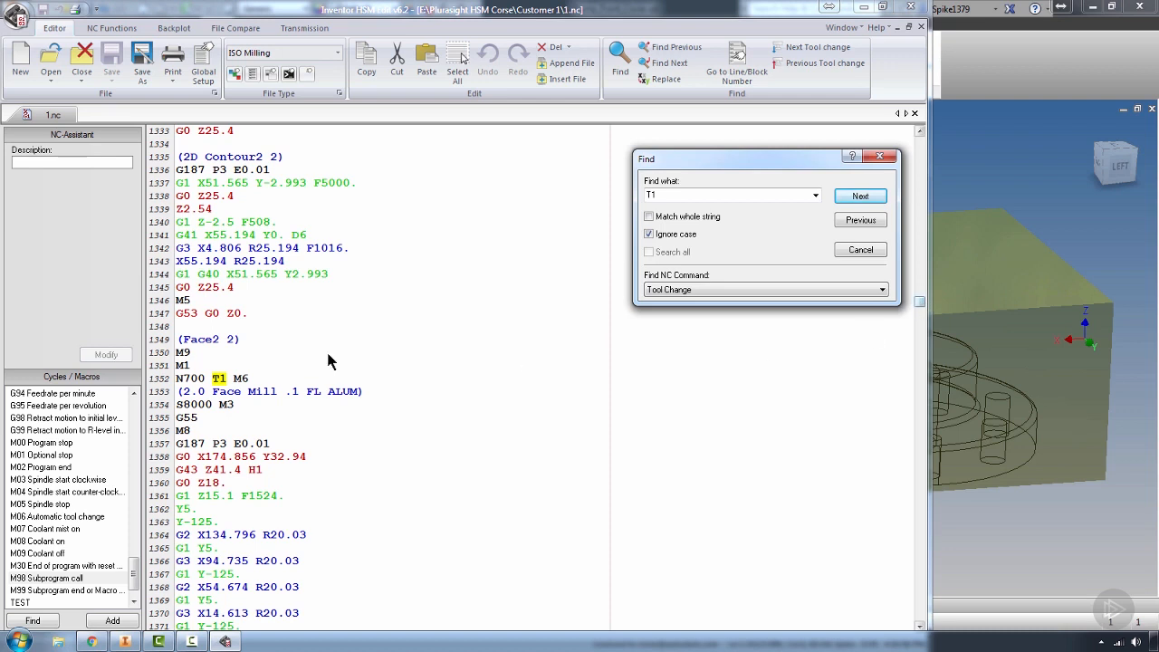
Inspect the G55 offset in Face2 2 and the G53 G0 Z0. retract before it, and close the search and the NC editor
{"action": "double_click", "coordinate": [201, 419]}
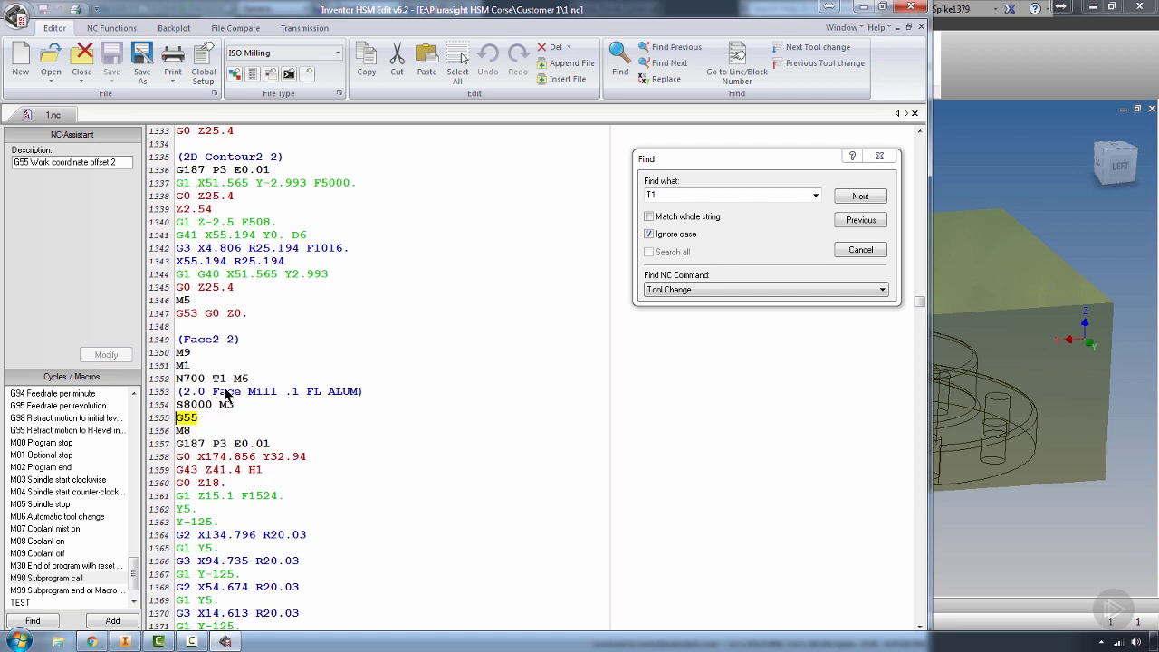
{"action": "scroll", "coordinate": [281, 312], "scroll_direction": "up", "scroll_amount": 1}
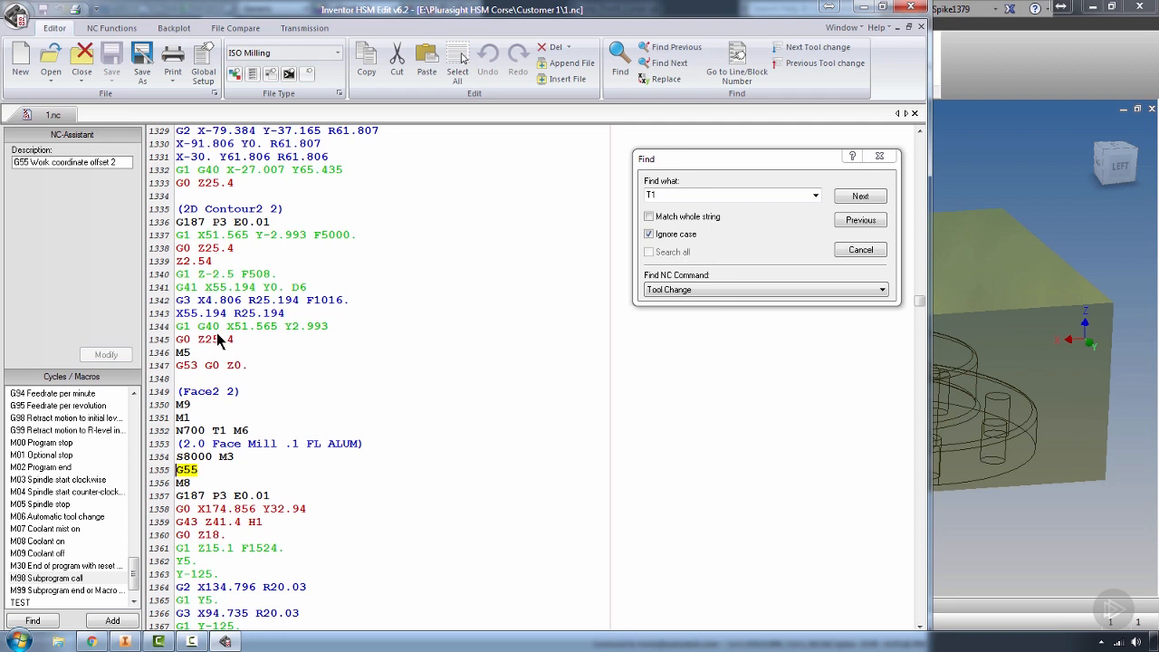
{"action": "left_click", "coordinate": [429, 364]}
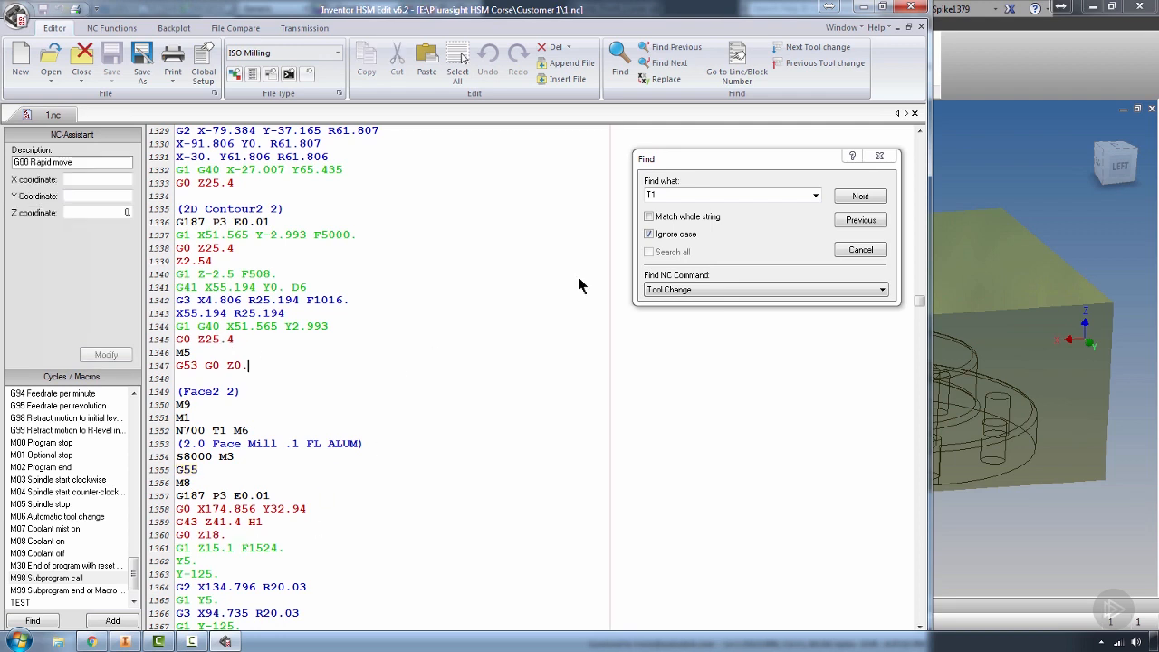
{"action": "left_click", "coordinate": [876, 158]}
{"action": "left_click_drag", "start_coordinate": [544, 289], "coordinate": [559, 275]}
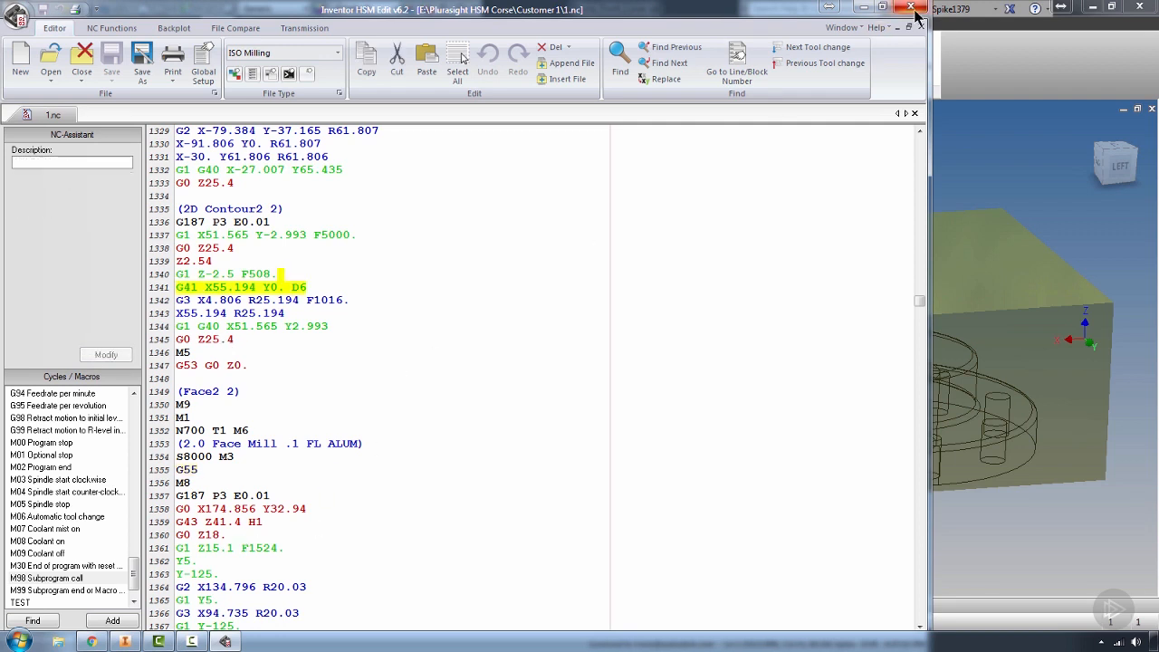
{"action": "left_click", "coordinate": [911, 7]}
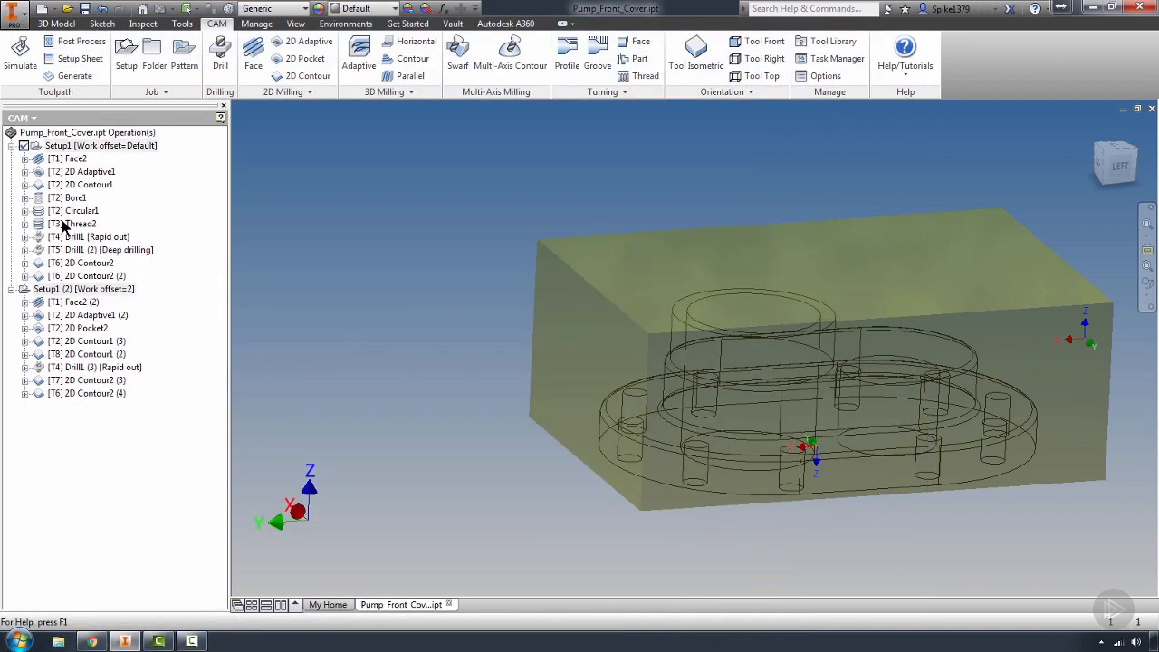
Select Setup1 and Setup1 (2) together and restart post processing, accepting the notice about different WCS settings
{"action": "left_click", "coordinate": [55, 147]}
{"action": "left_click", "coordinate": [42, 289], "text": "ctrl"}
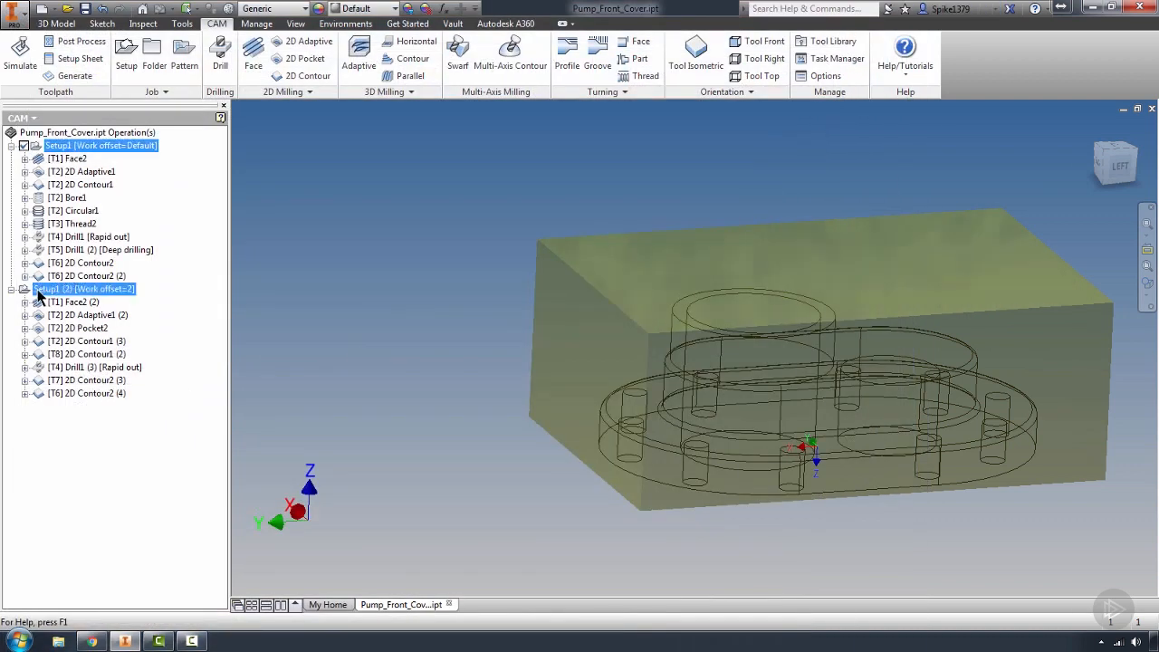
{"action": "left_click", "coordinate": [54, 45]}
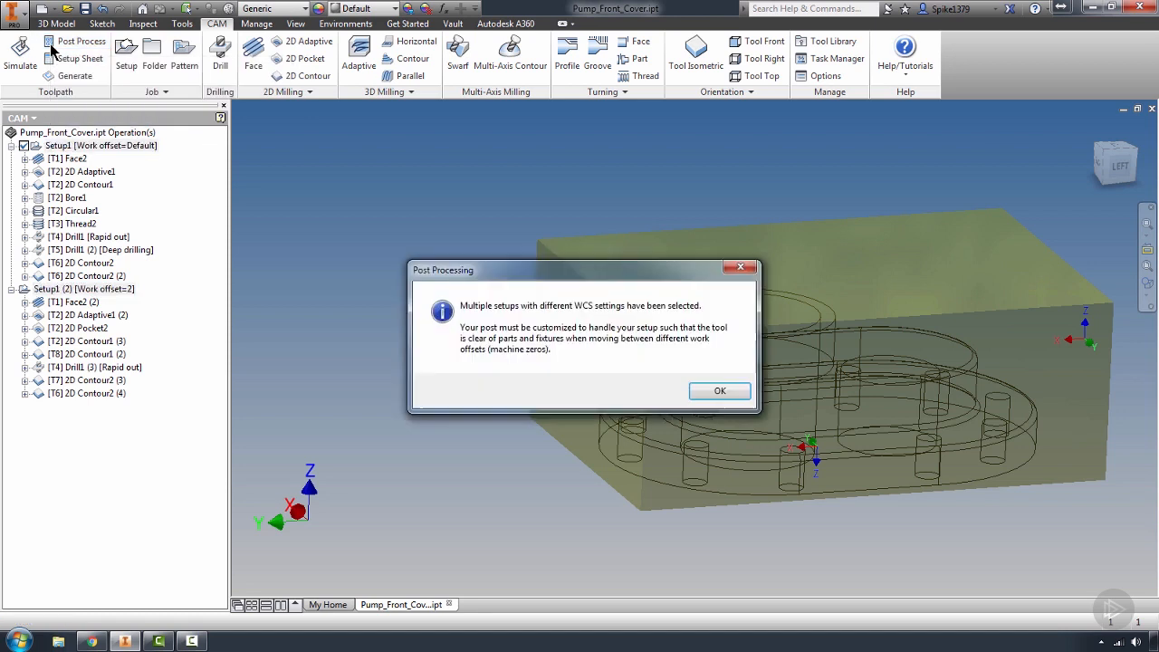
{"action": "left_click", "coordinate": [711, 390]}
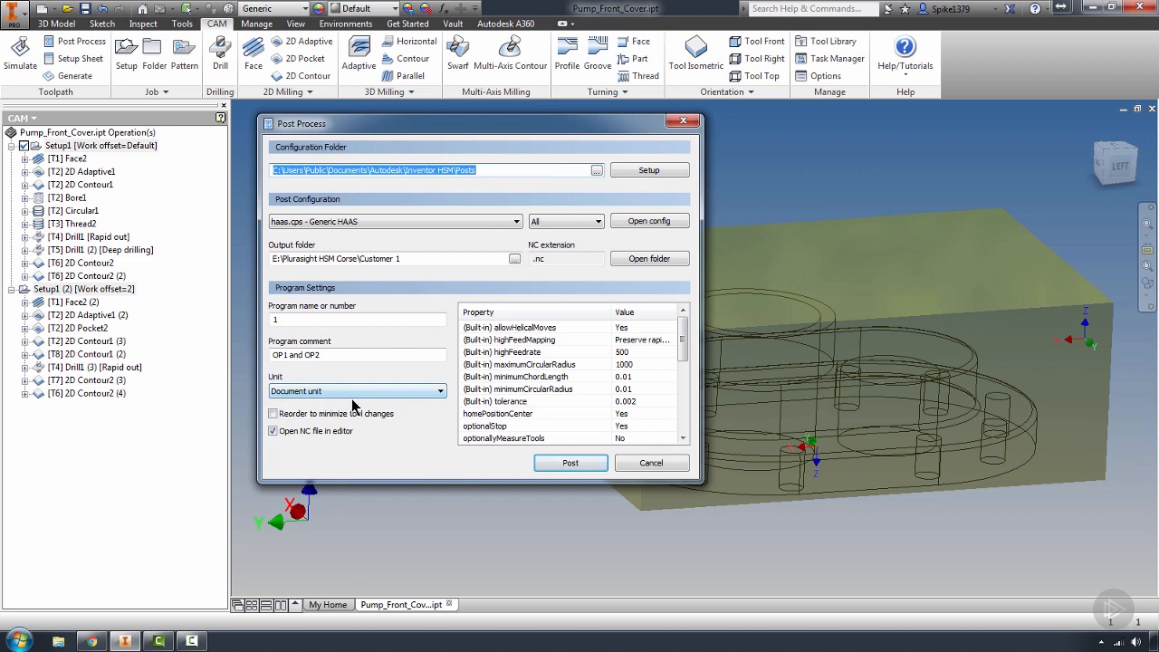
Enable reordering to minimize tool changes and post both setups as 1.nc in the Customer 1 folder, replacing the existing file
{"action": "left_click", "coordinate": [272, 414]}
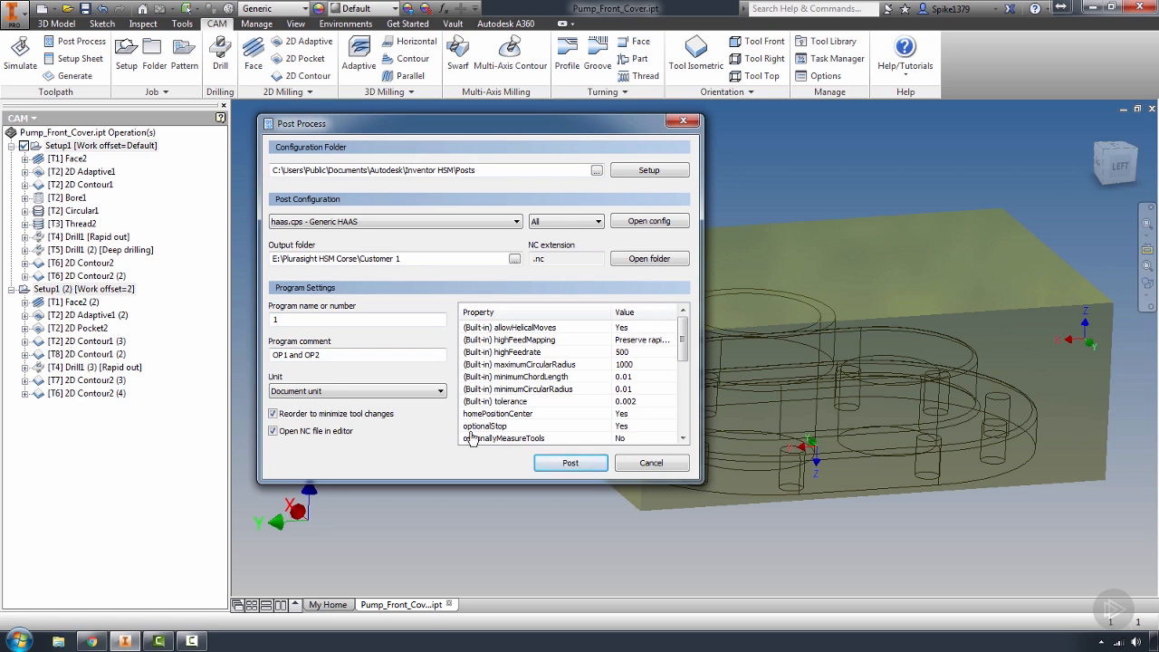
{"action": "left_click", "coordinate": [570, 462]}
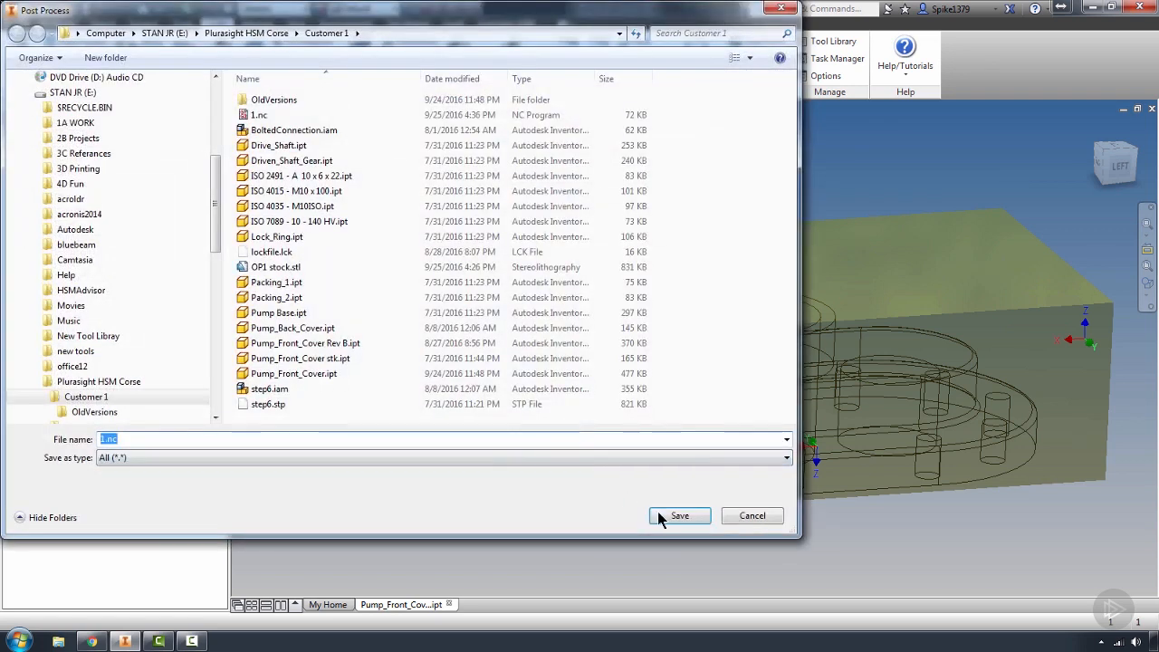
{"action": "left_click", "coordinate": [654, 515]}
{"action": "left_click", "coordinate": [603, 328]}
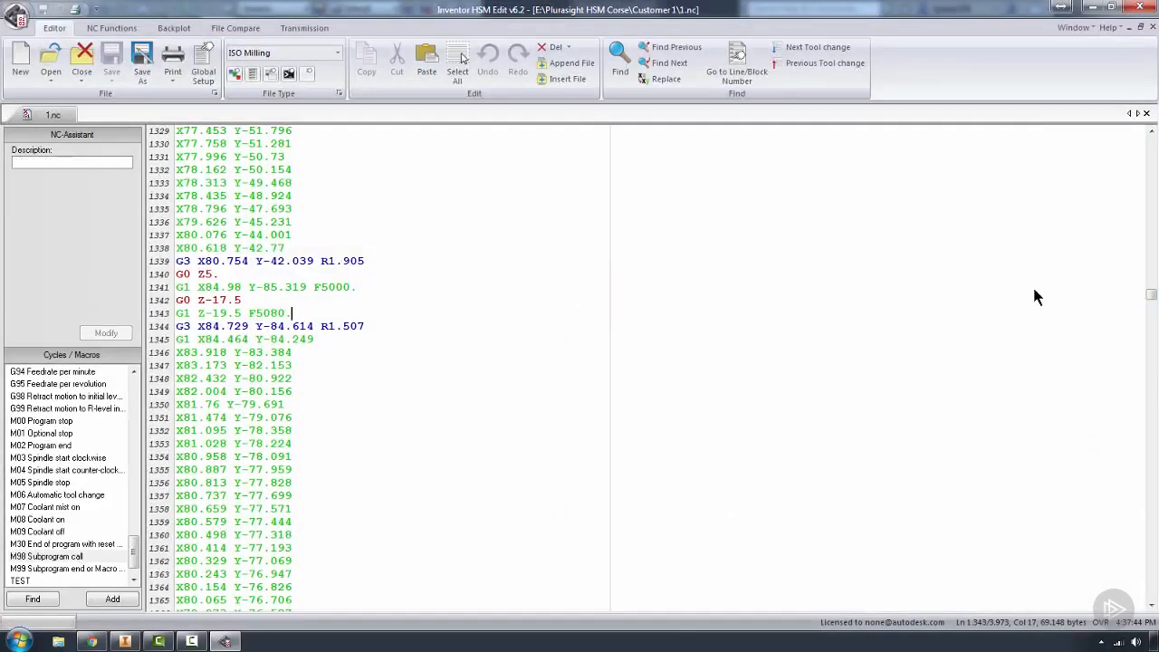
Examine the start of the reordered program, comparing the G54 offset of the first face operation with the G55 offset of Face2 2
{"action": "left_click_drag", "start_coordinate": [1145, 299], "coordinate": [1147, 145]}
{"action": "left_click", "coordinate": [359, 364]}
{"action": "scroll", "coordinate": [325, 357], "scroll_direction": "down", "scroll_amount": 5}
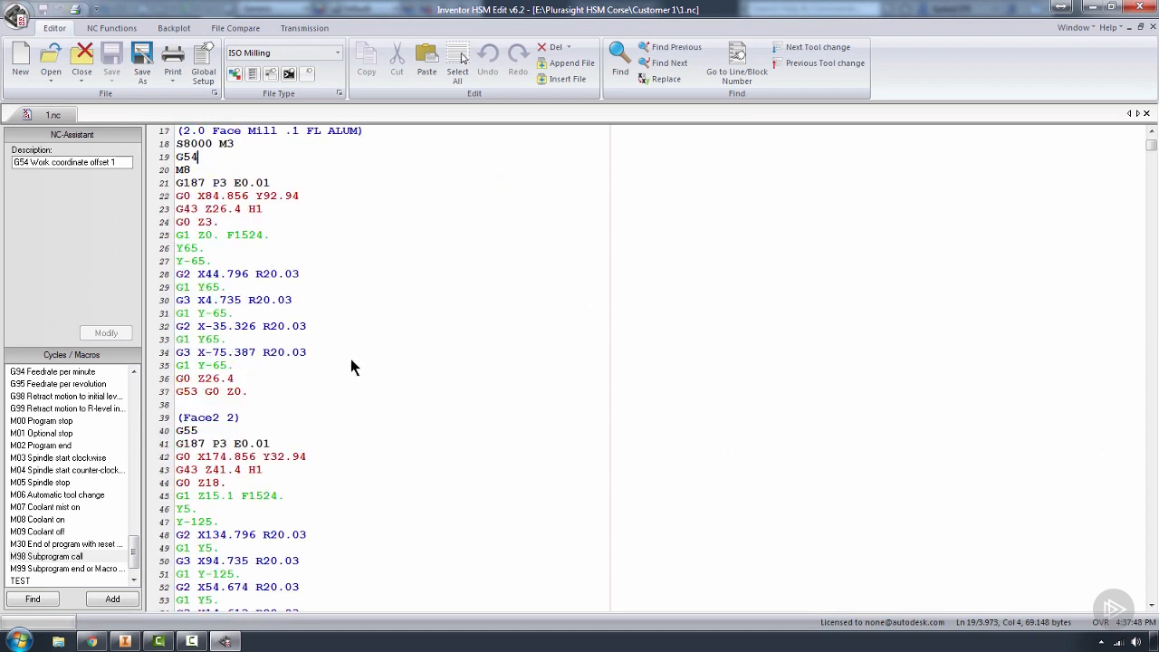
{"action": "left_click_drag", "start_coordinate": [204, 158], "coordinate": [168, 156]}
{"action": "left_click", "coordinate": [204, 432]}
{"action": "left_click_drag", "start_coordinate": [199, 431], "coordinate": [165, 437]}
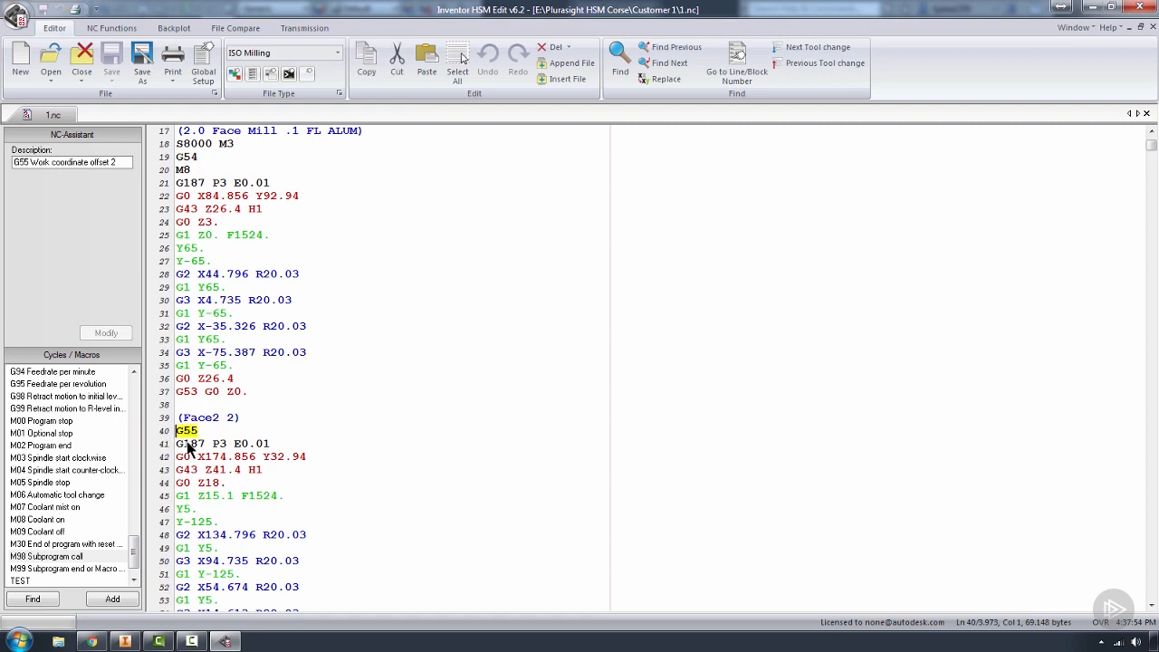